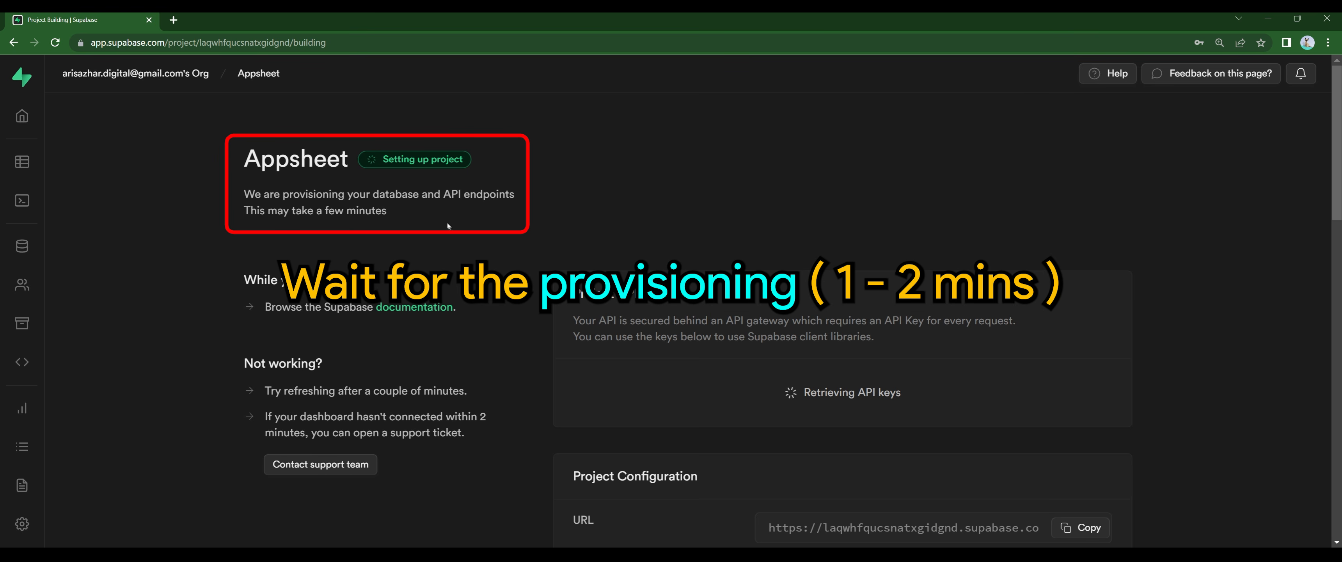
Step: Wait until the Appsheet project finishes provisioning and its overview dashboard loads
left_click_drag(386, 211, 230, 197)
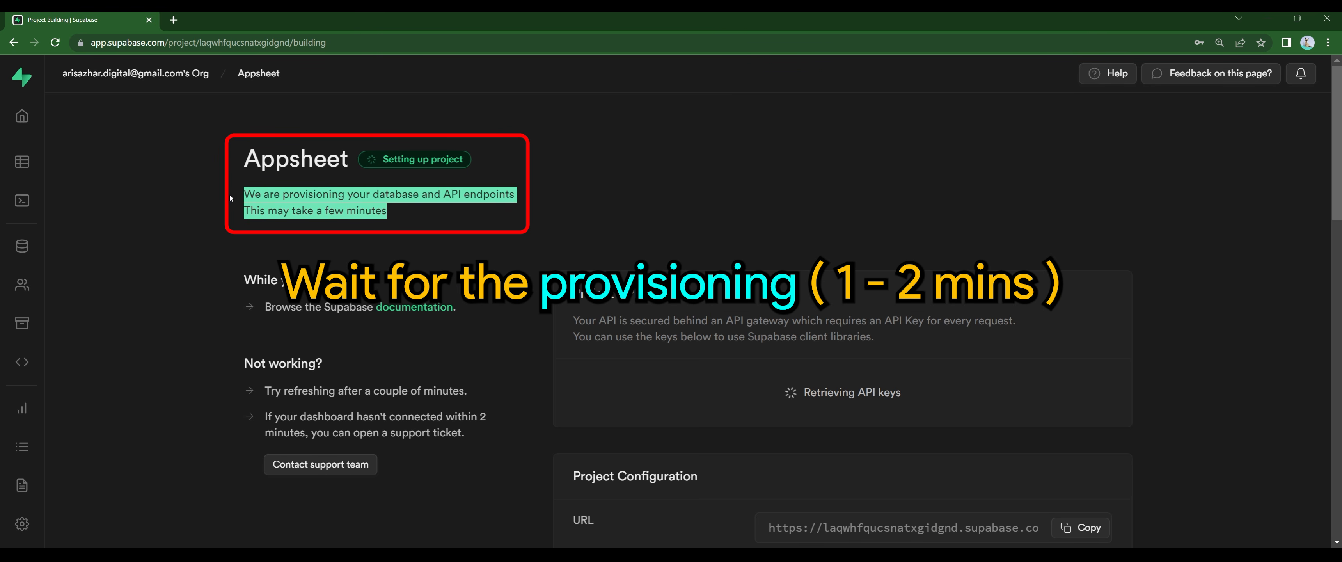
left_click(441, 239)
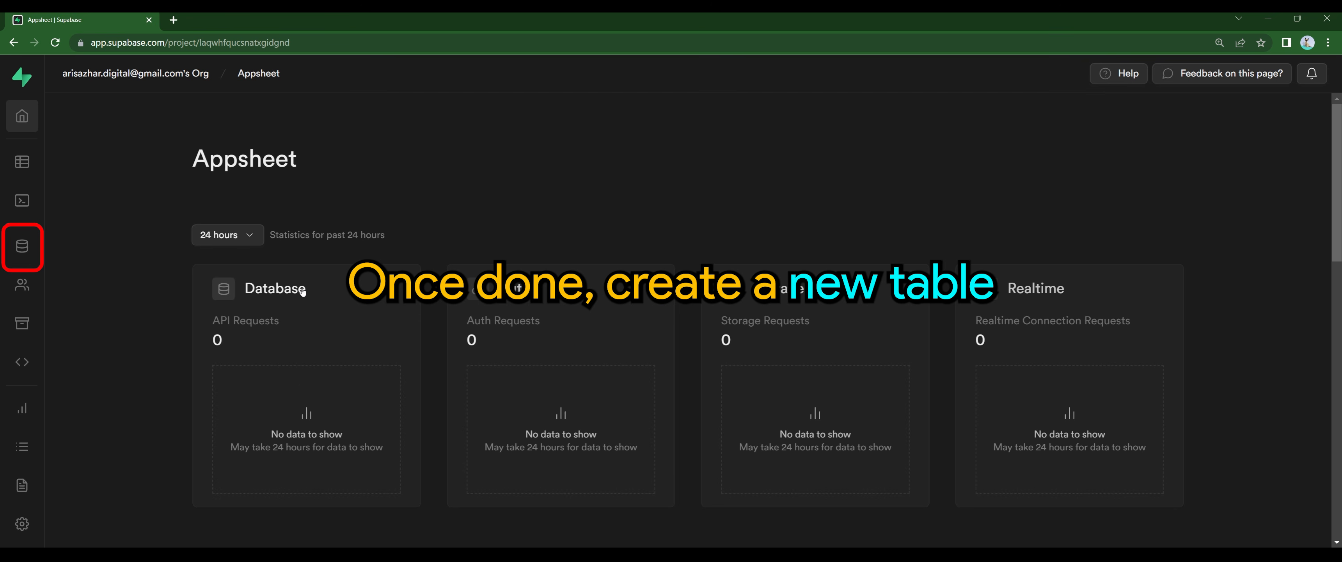
Step: Create table 'Appsheet' described 'Testing DB for beloved viewers' with Row Level Security disabled
left_click(28, 247)
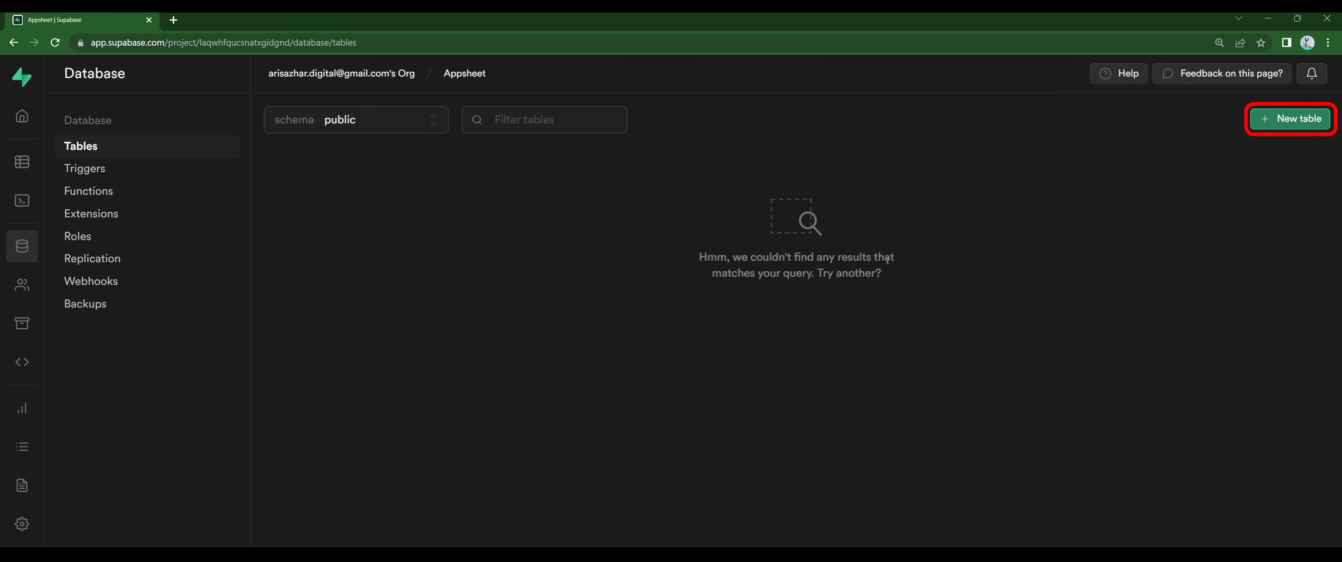
left_click(1289, 119)
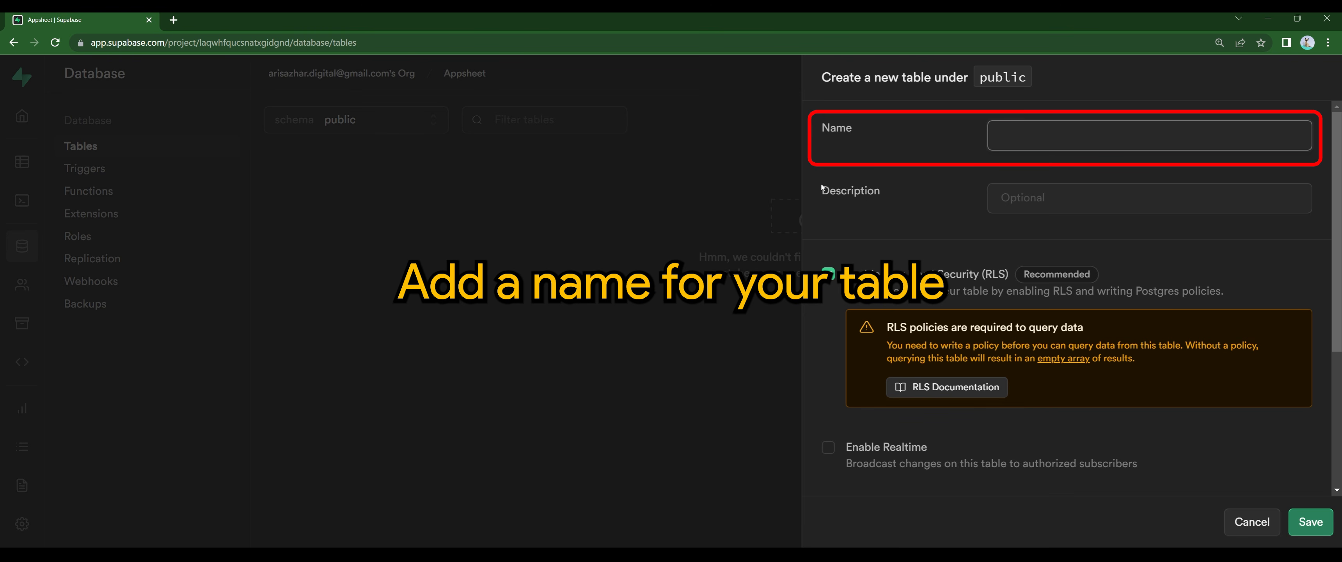
type("Appsheet")
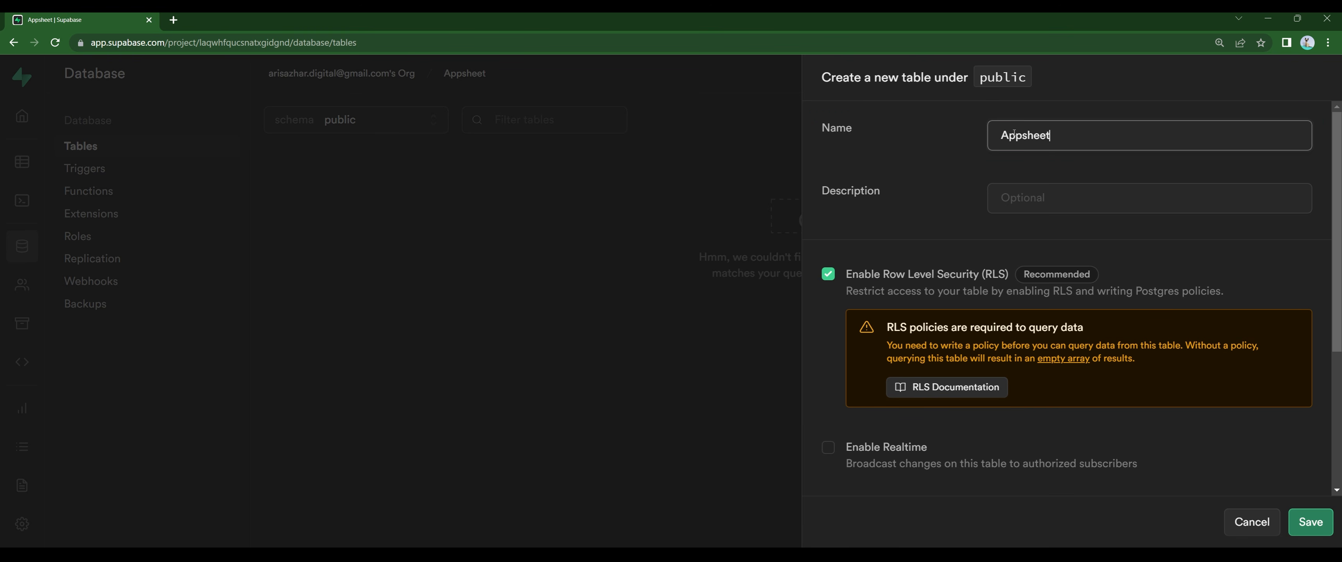
left_click(1067, 208)
type("Testing DB for beloved viewers")
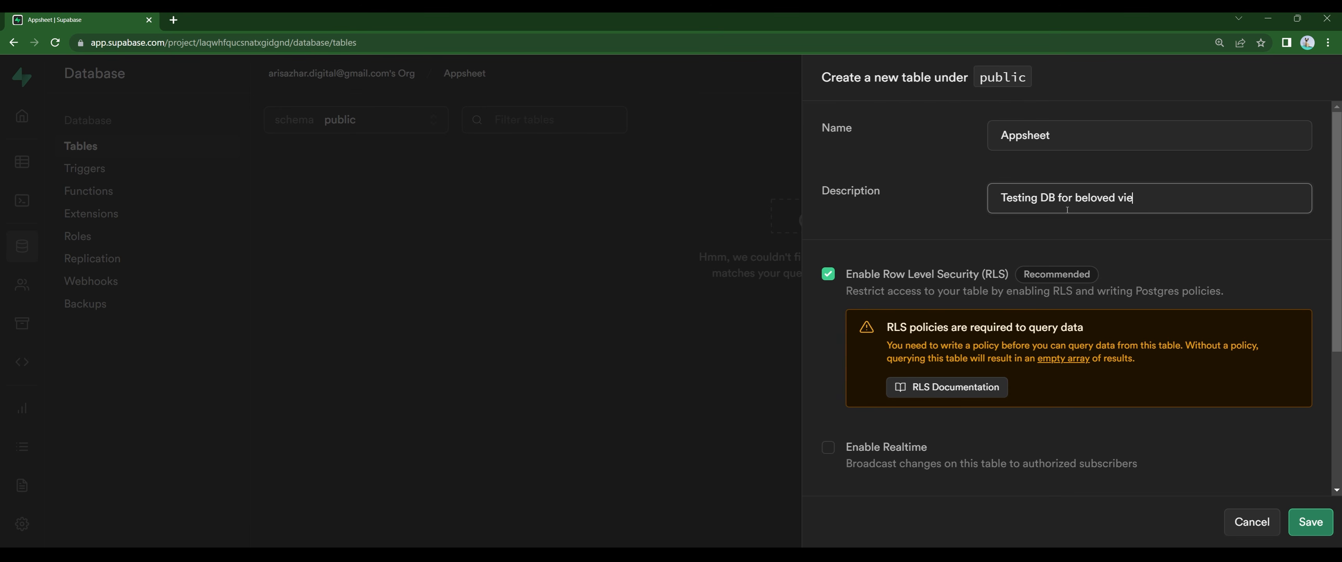
left_click(1074, 239)
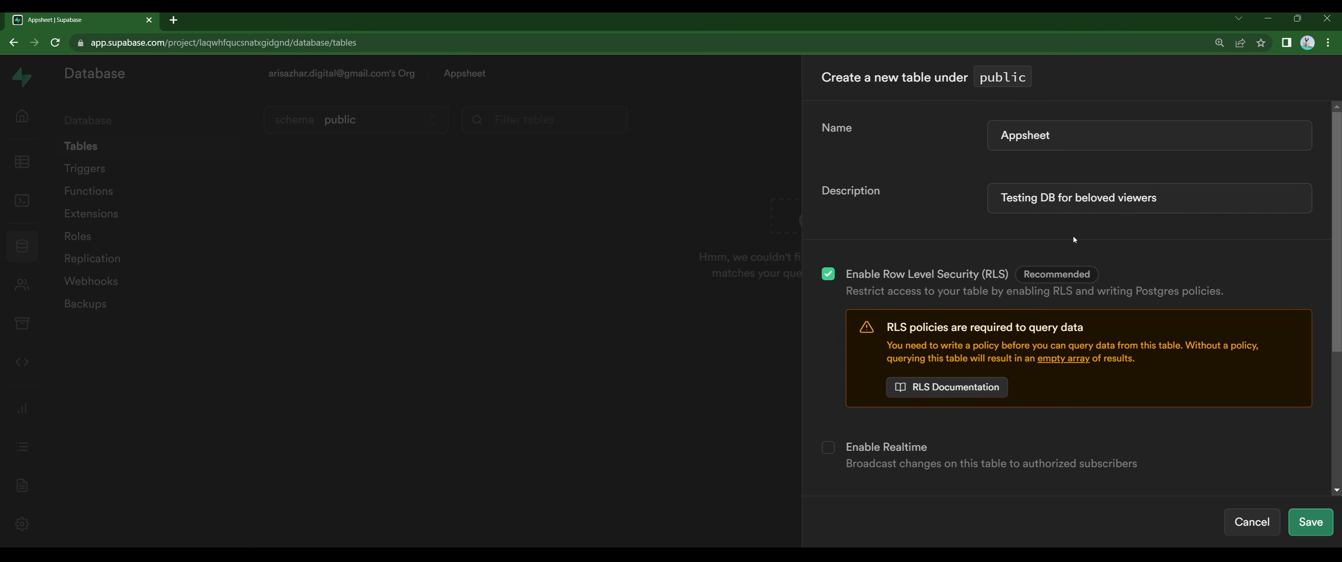
left_click(828, 275)
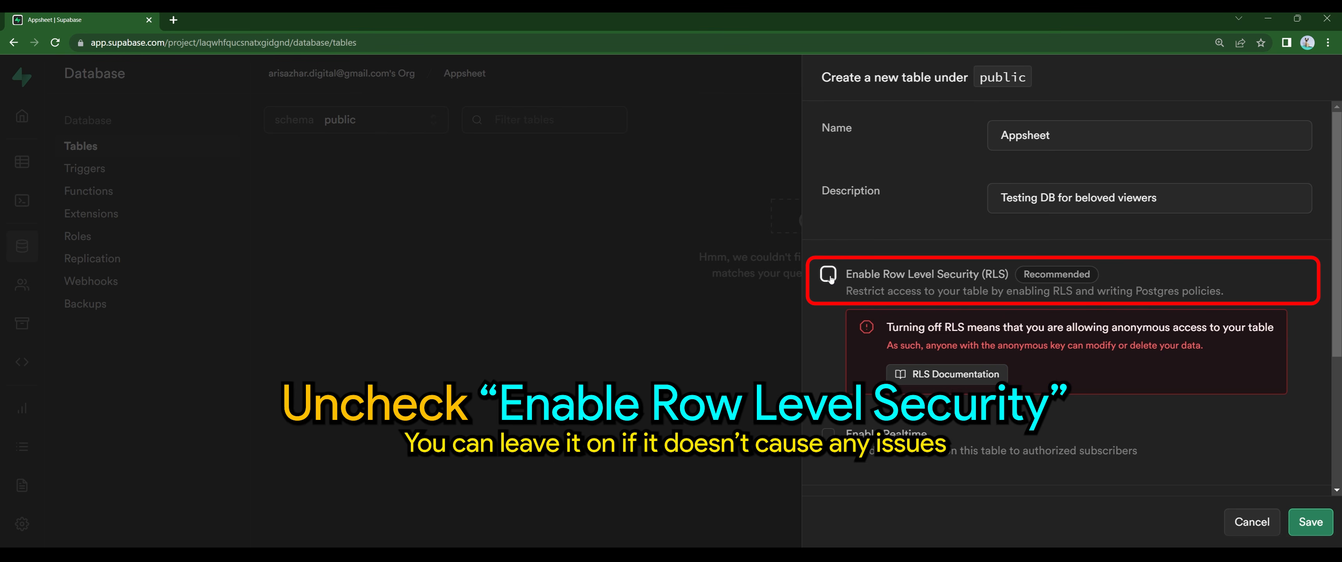
scroll(934, 261, "down", 3)
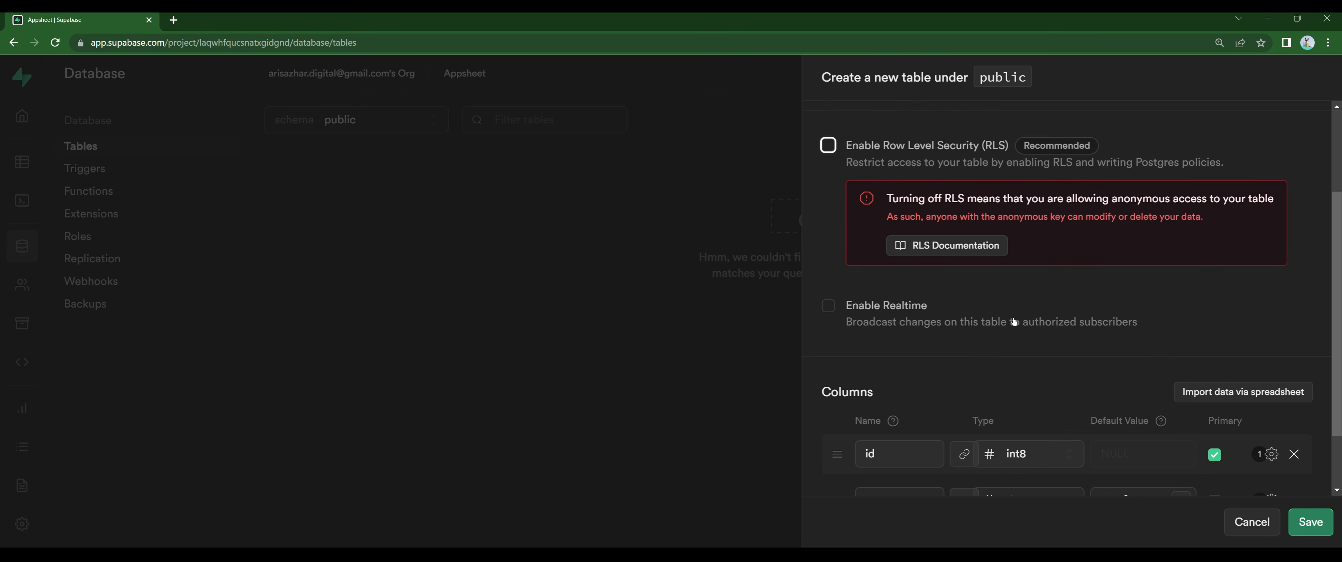
Step: Remove the default created_at column from the new table
scroll(1013, 321, "down", 2)
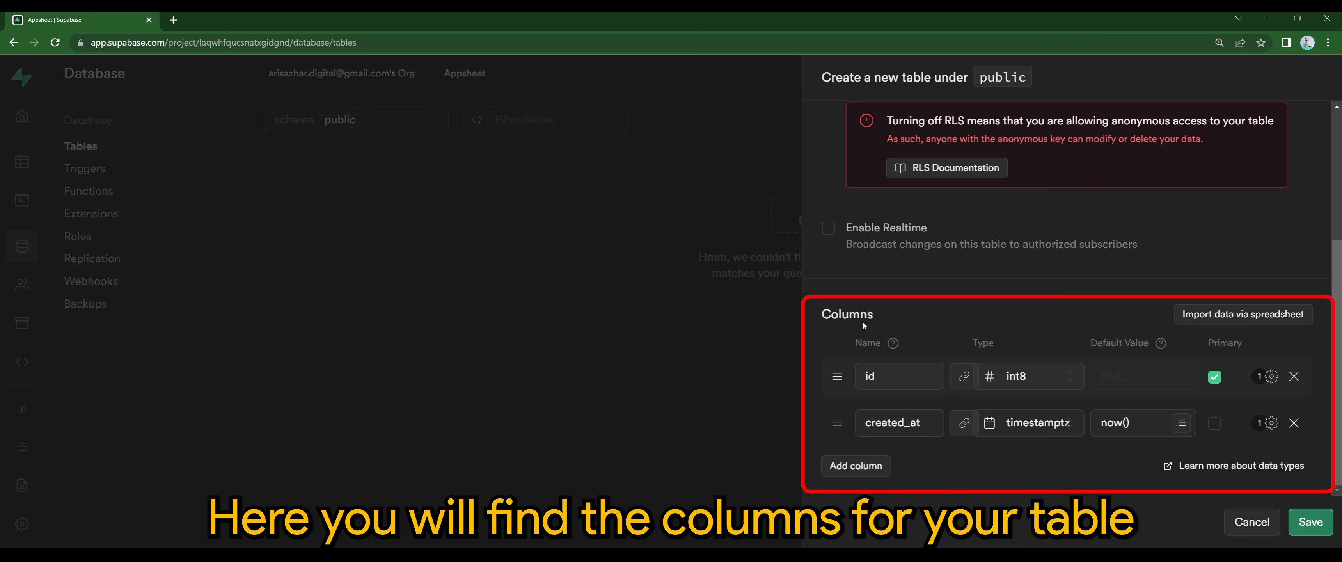
left_click_drag(860, 319, 815, 313)
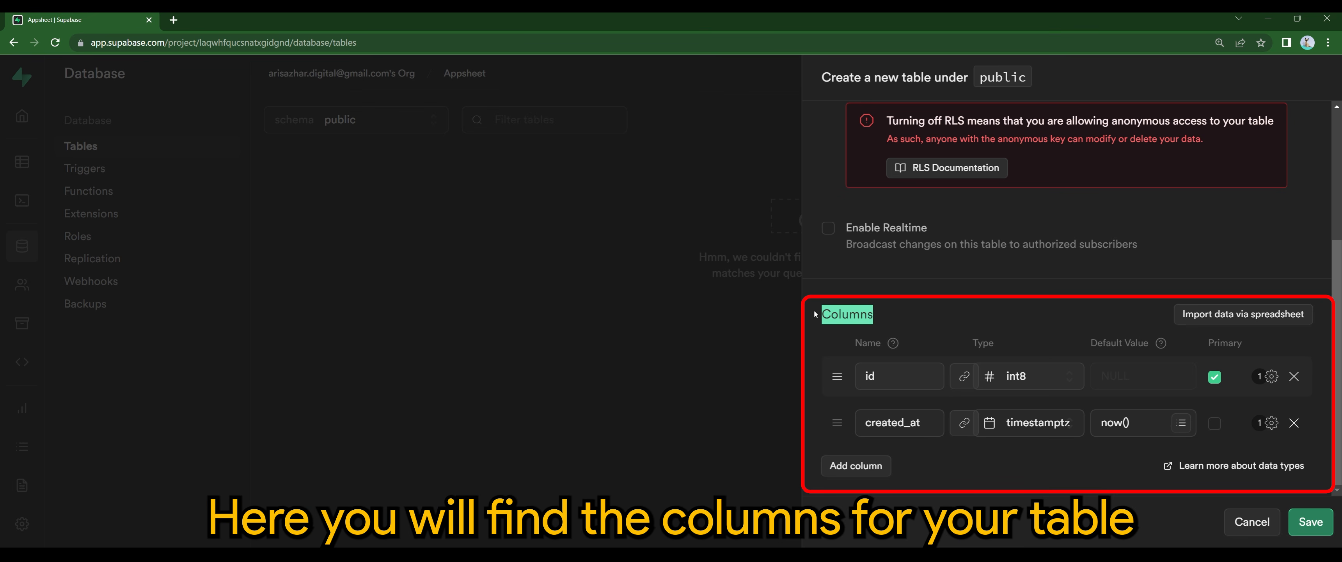
left_click(1037, 298)
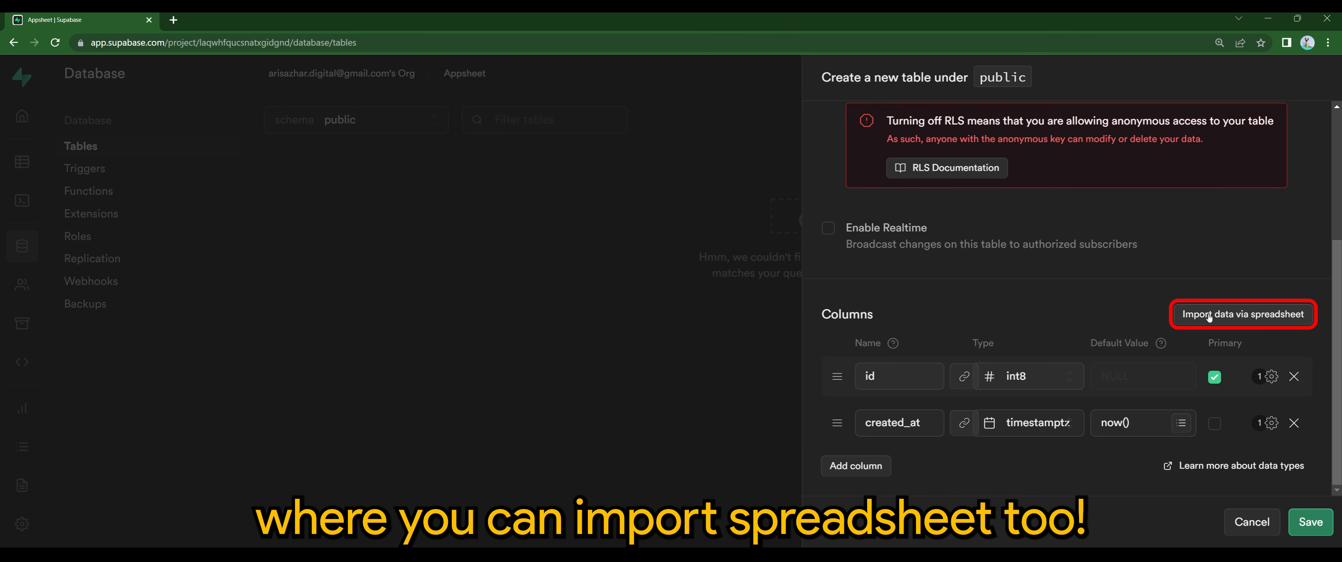
left_click(1294, 423)
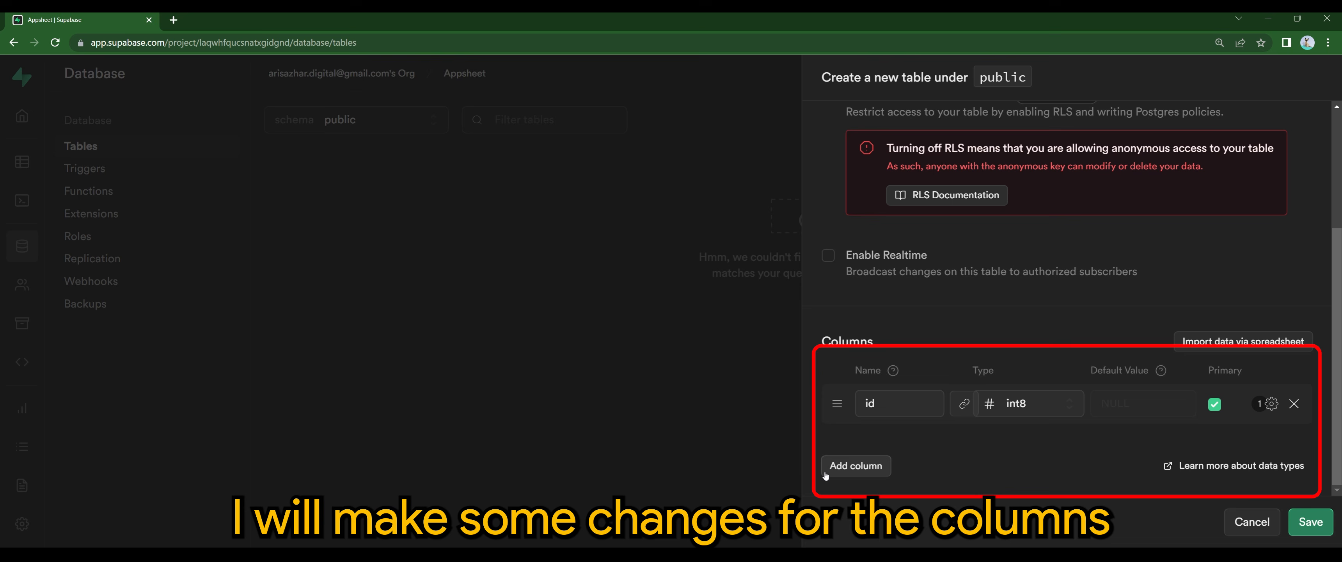
Step: Add a column named Text with data type text
left_click(844, 465)
left_click(900, 448)
scroll(892, 458, "down", 1)
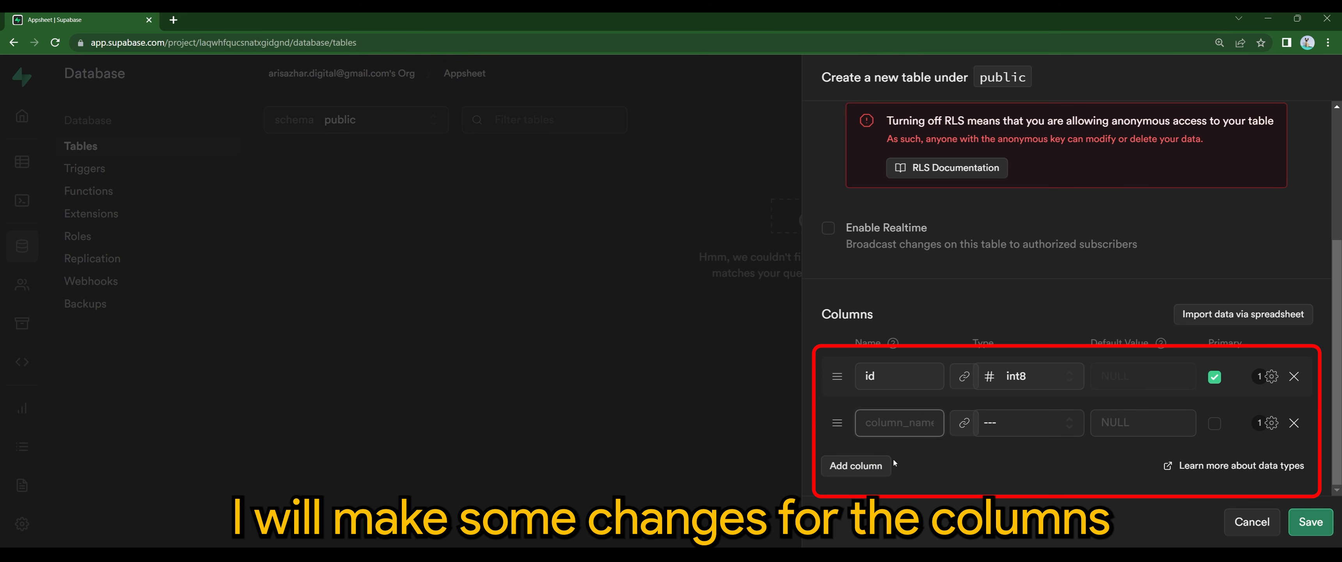
type("Text")
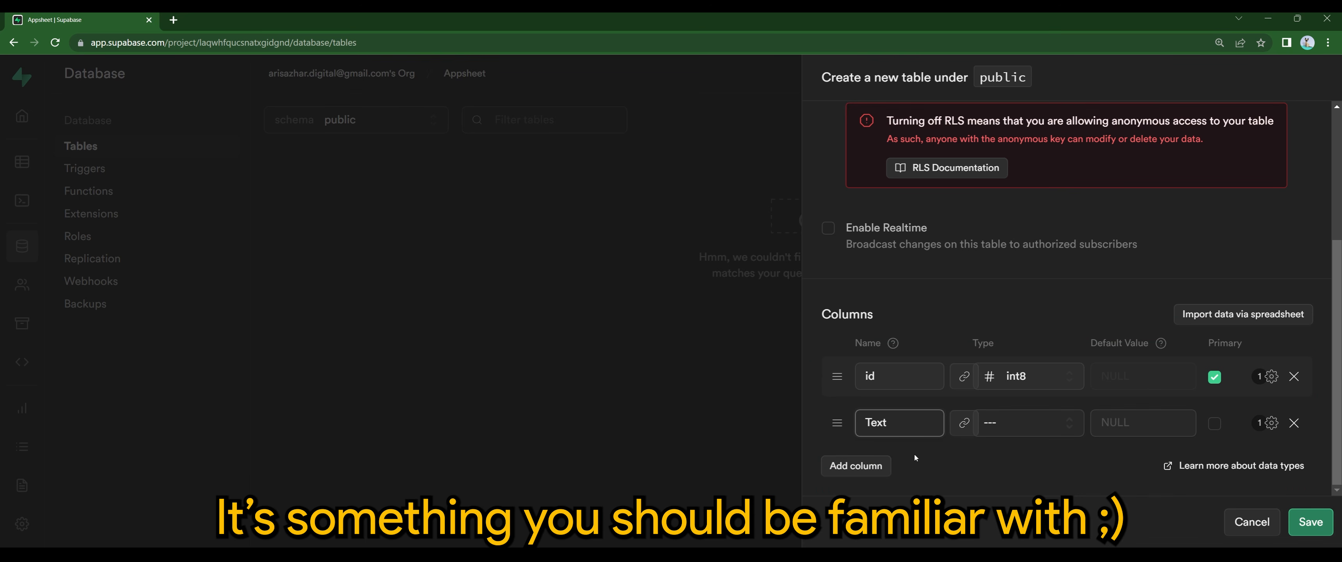
left_click(1010, 425)
scroll(994, 401, "down", 5)
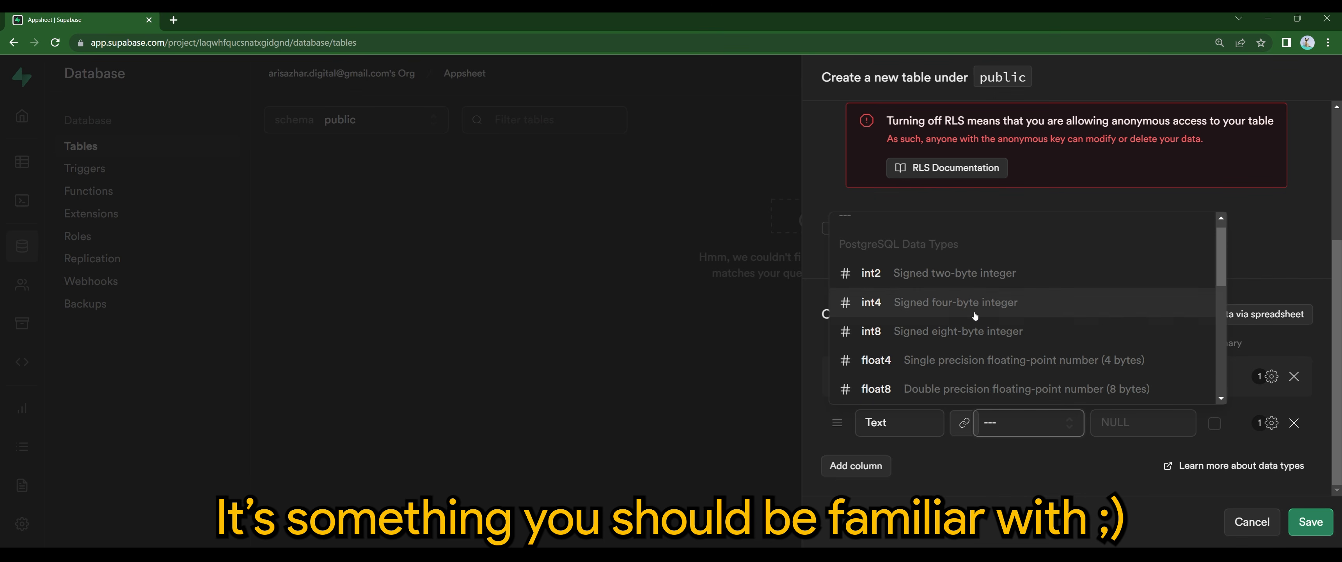
left_click(933, 374)
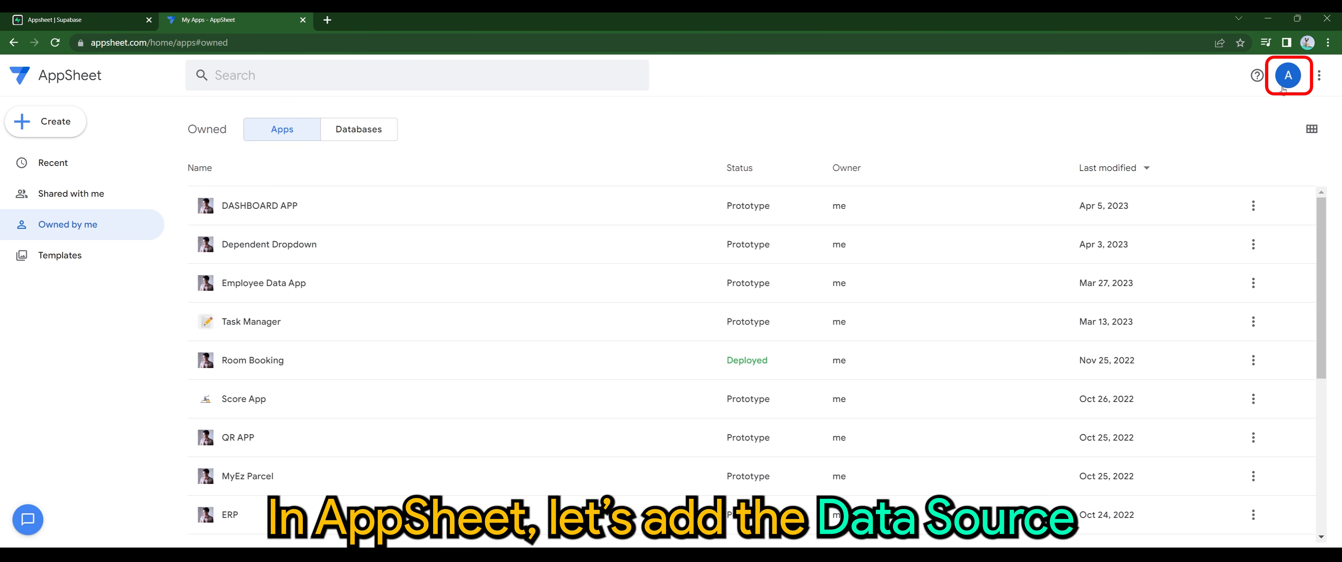
Step: In AppSheet Account settings > Sources, start a new Cloud Database data source
left_click(1286, 83)
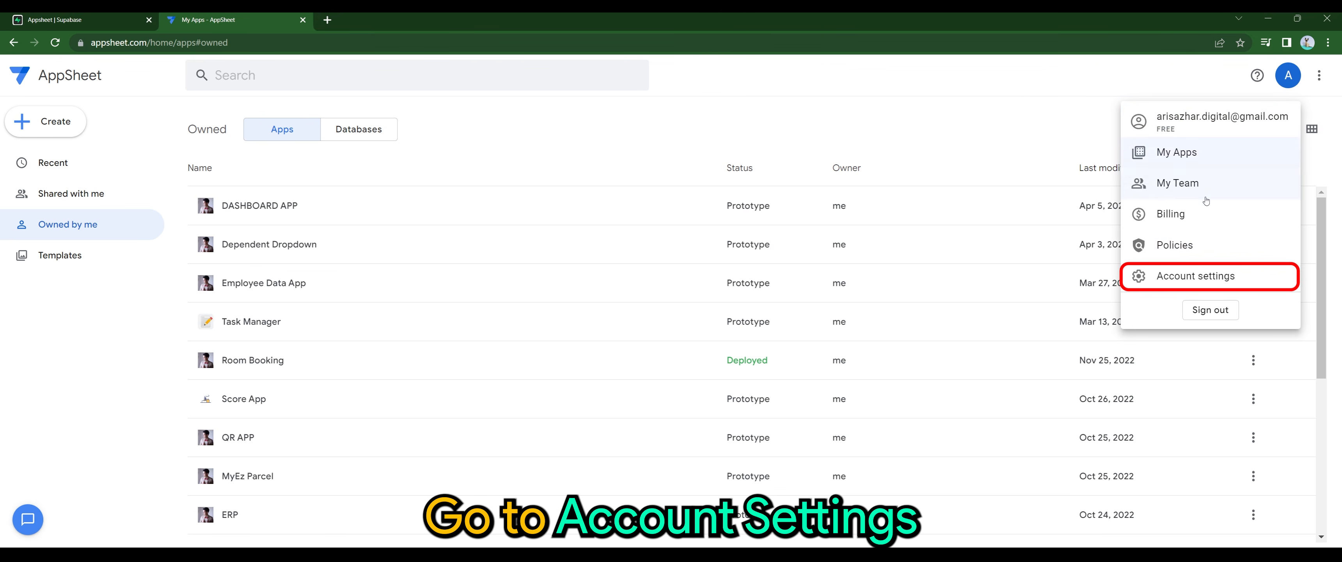
left_click(1198, 276)
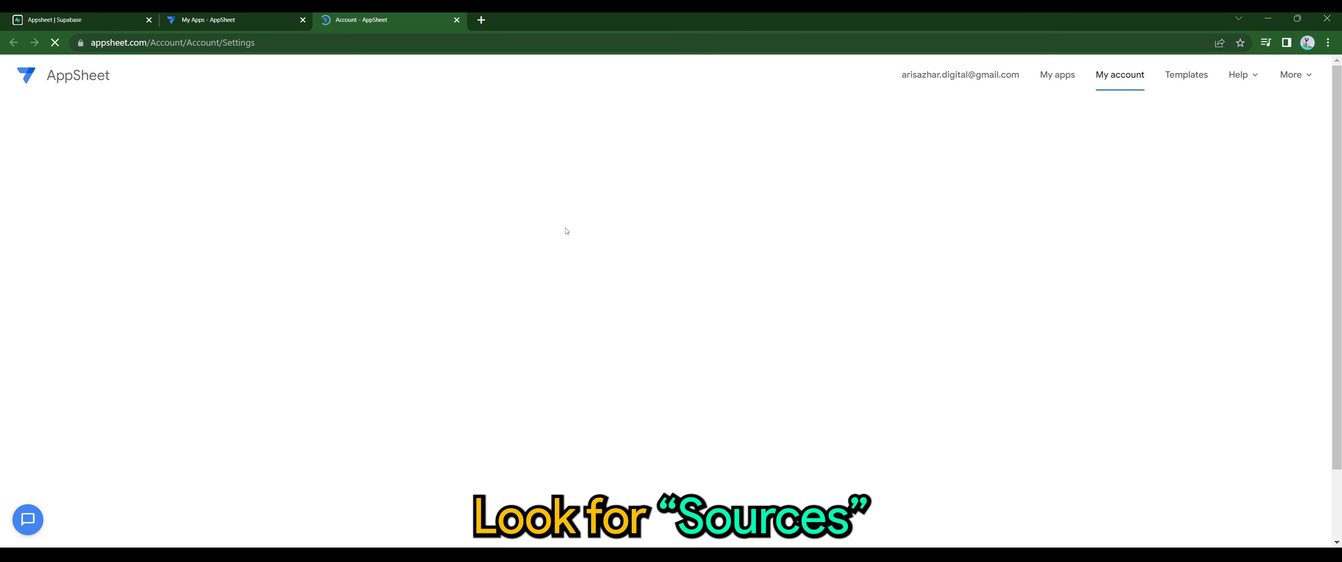
left_click(317, 201)
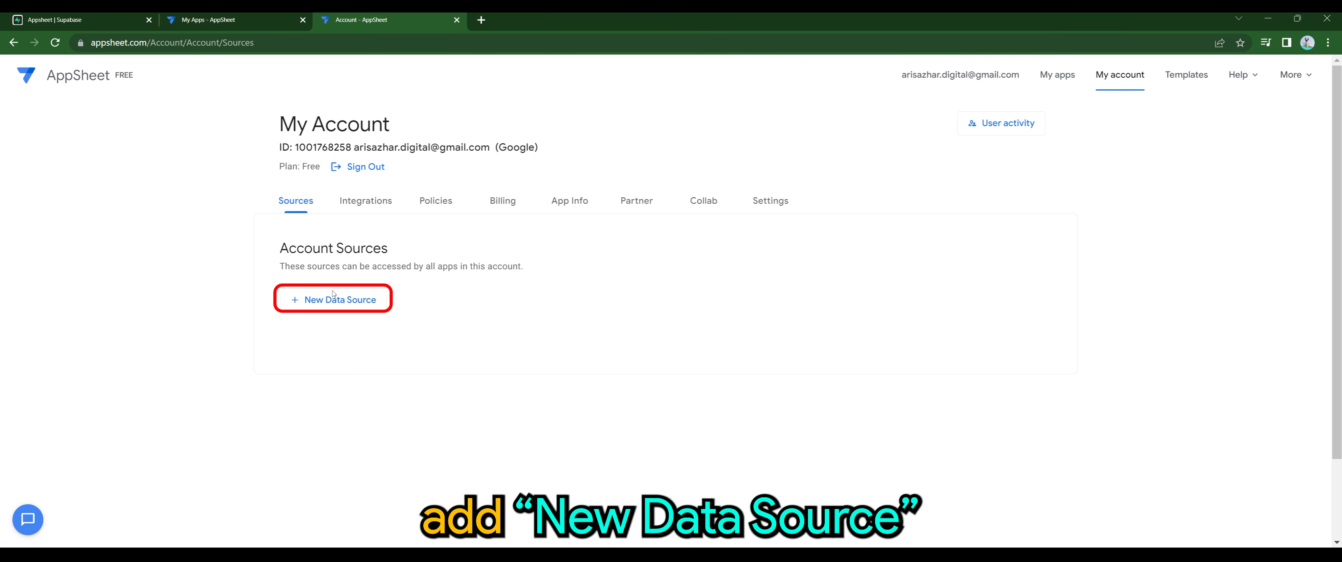
left_click(329, 307)
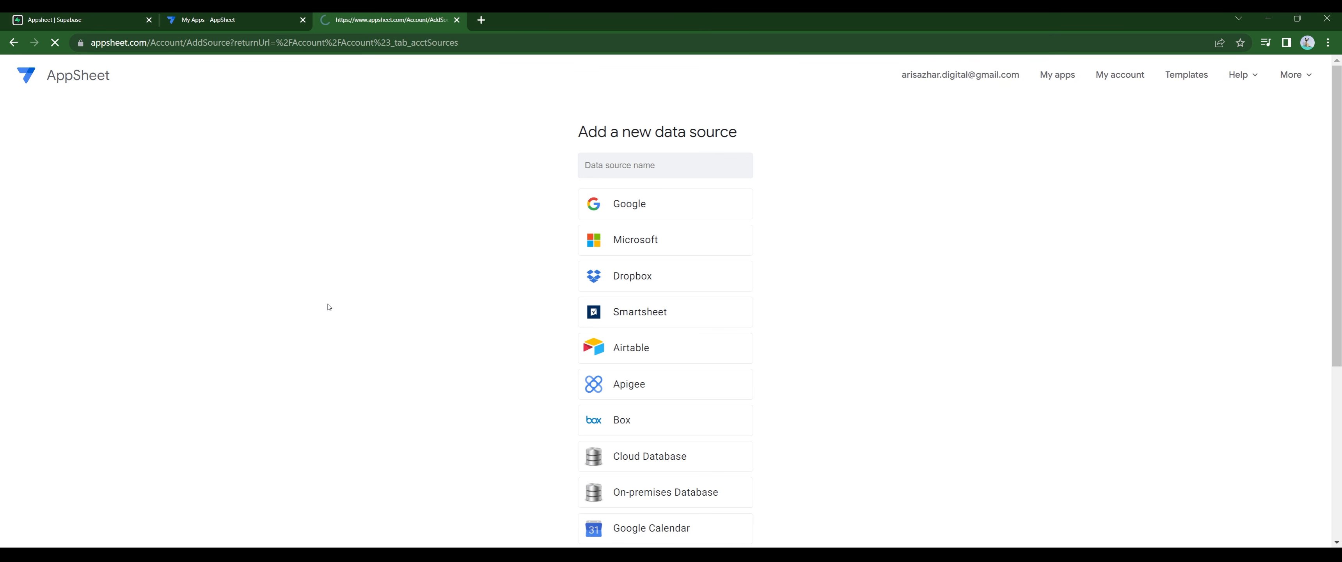
scroll(635, 338, "down", 1)
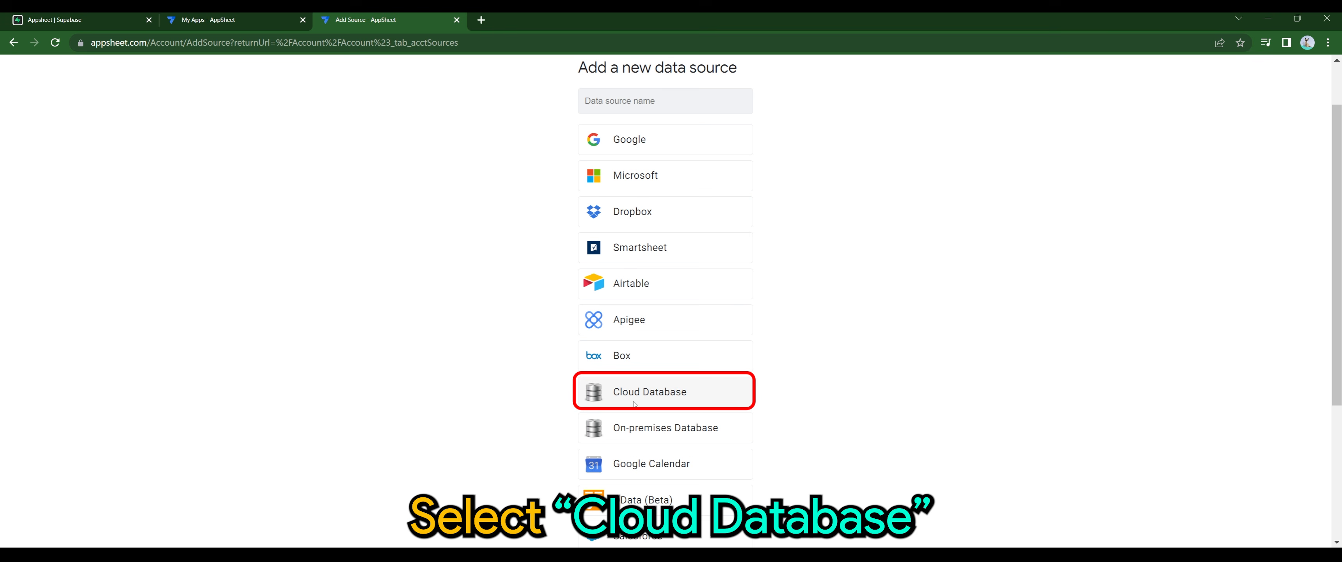
left_click(673, 403)
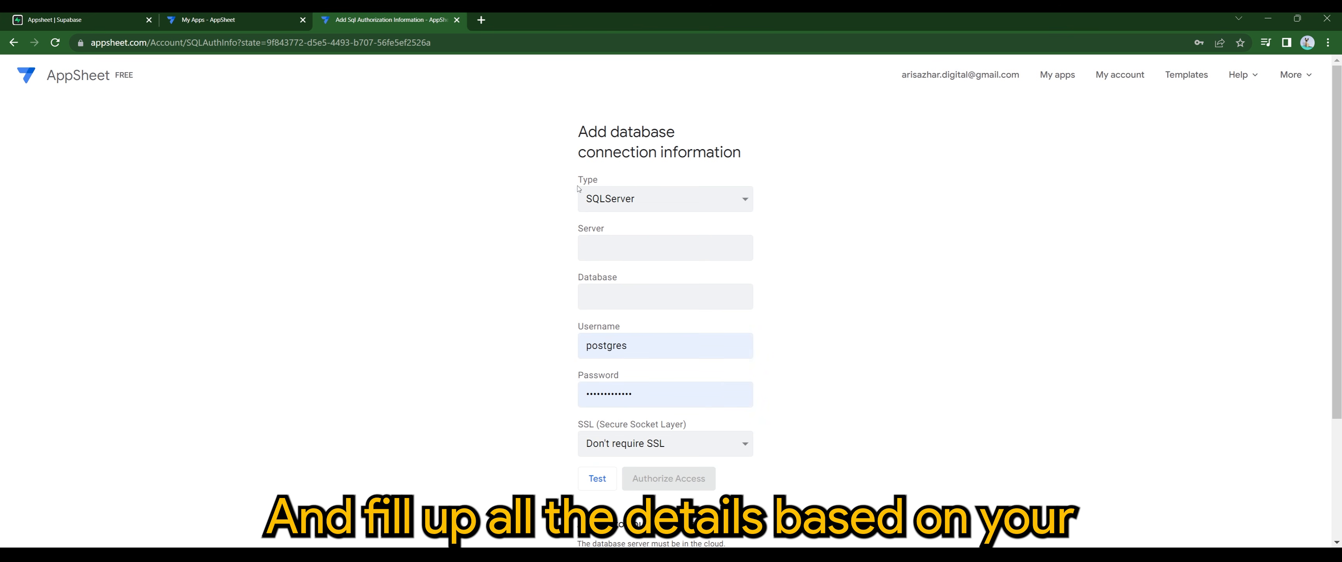
left_click_drag(571, 180, 611, 180)
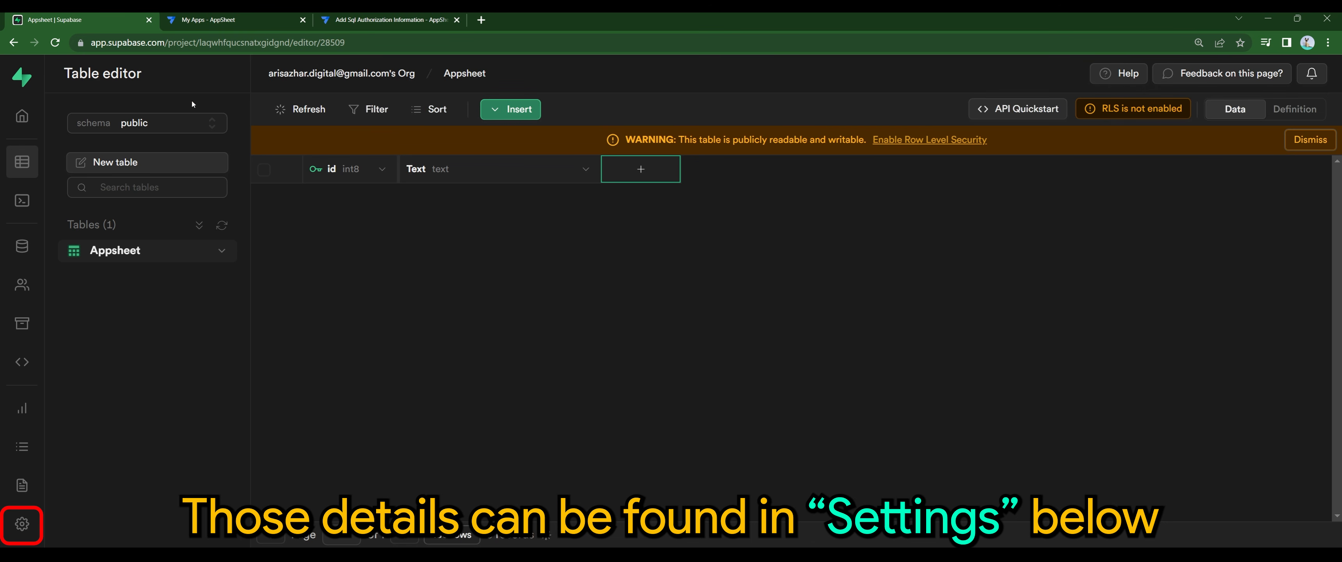
Step: Copy the database Host from Supabase Project Settings > Database
left_click(21, 523)
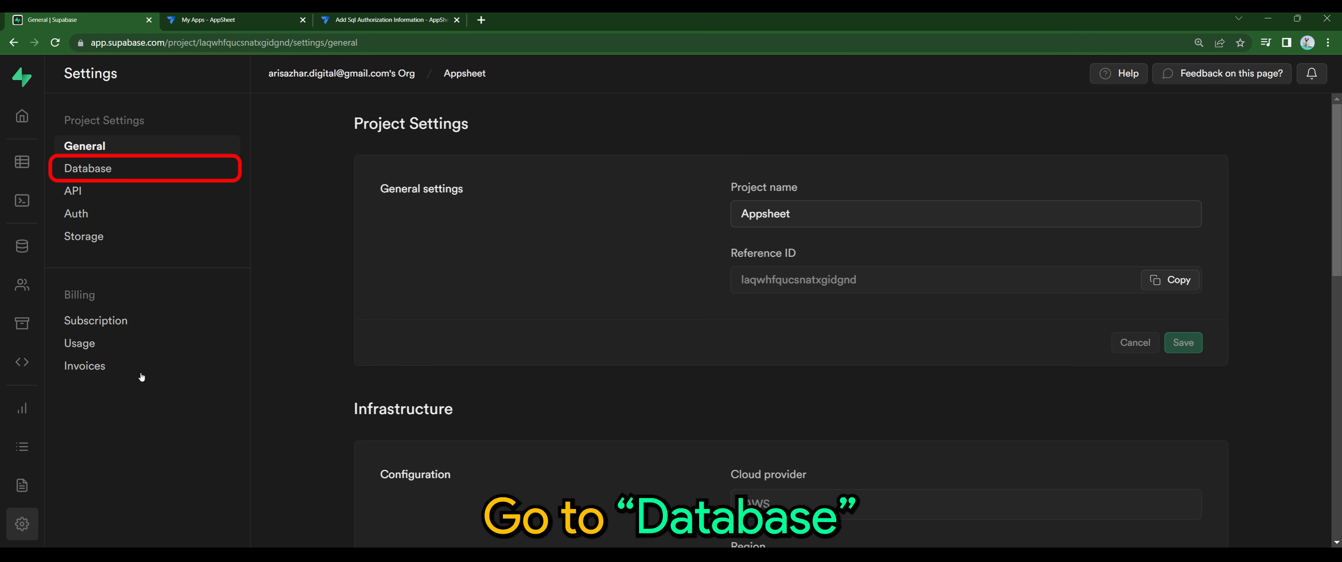
left_click(89, 169)
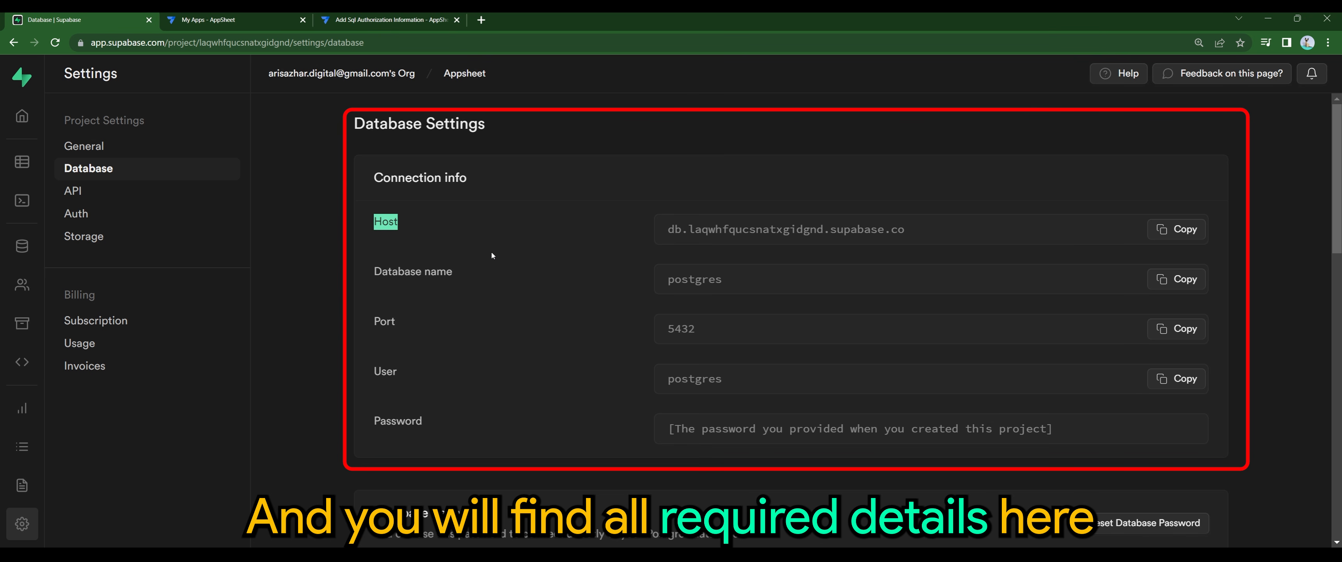
left_click(1173, 230)
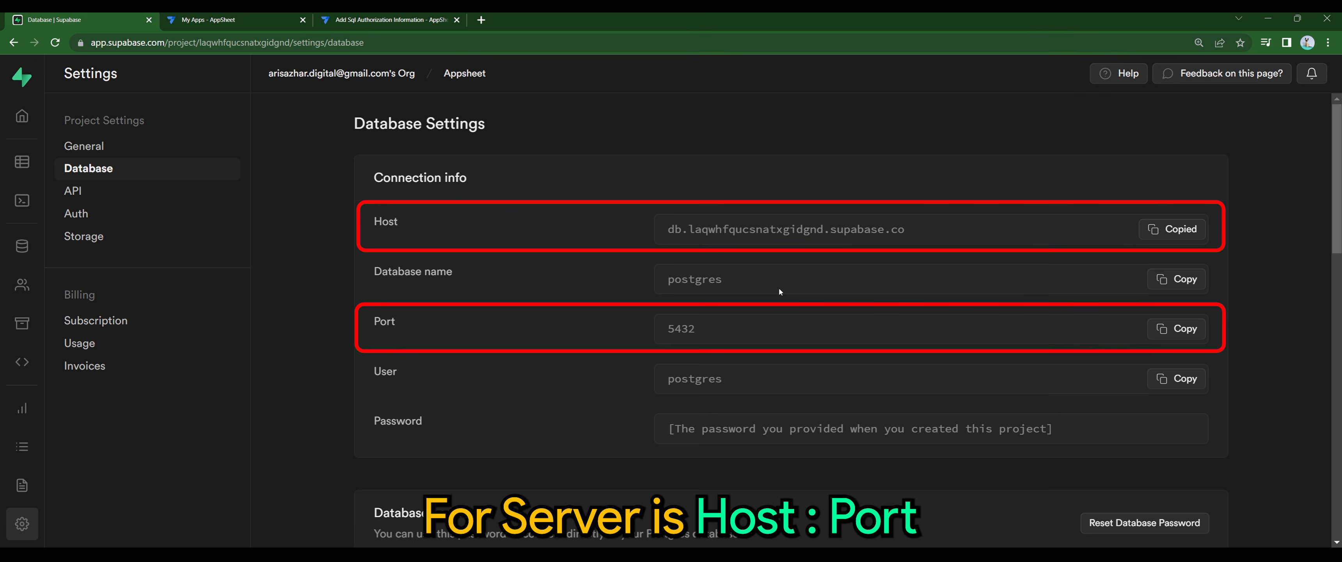
left_click(372, 22)
Step: Fill the Postgres form with the Supabase host plus ':5432' and username postgres
key("ctrl+v")
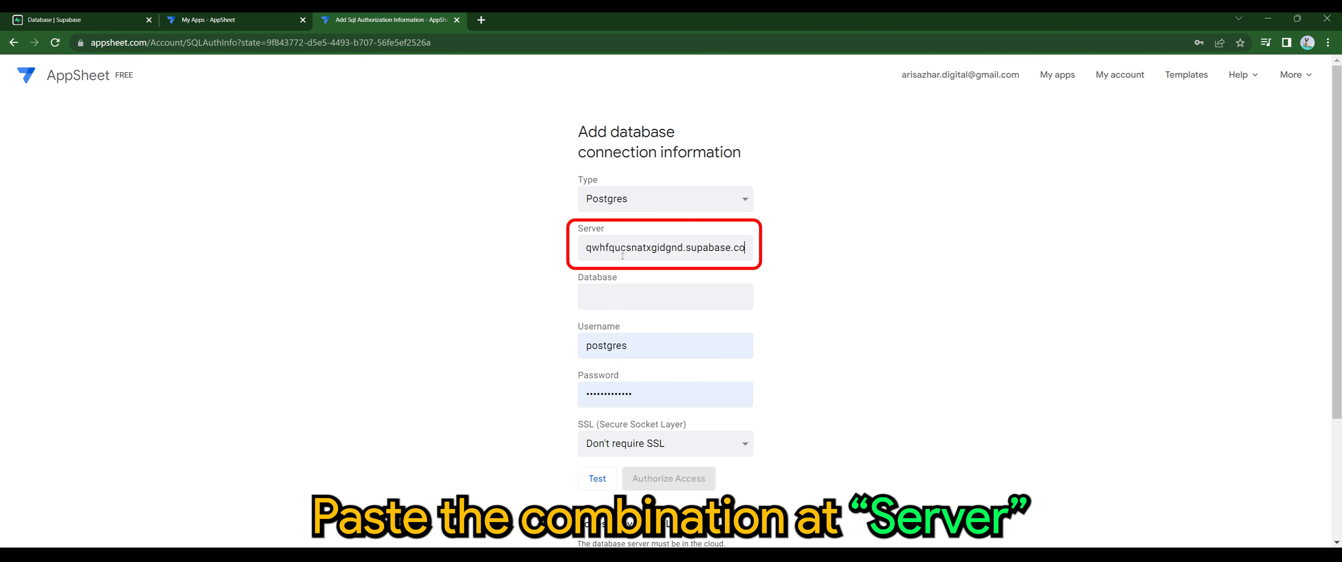
type(":")
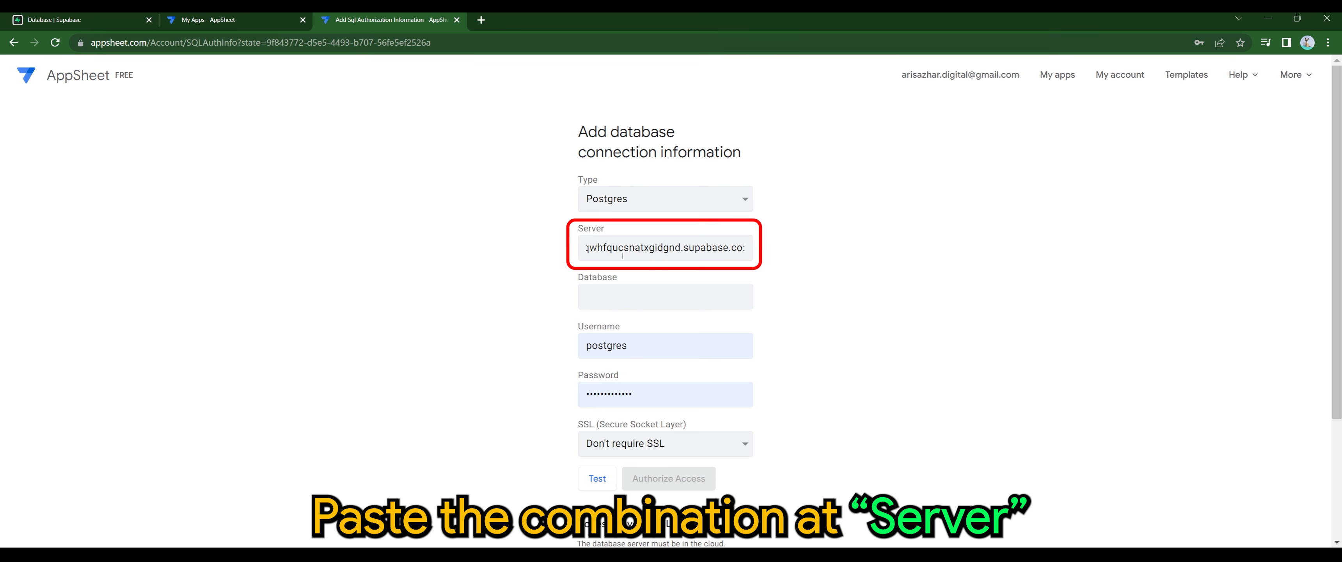
type("5432")
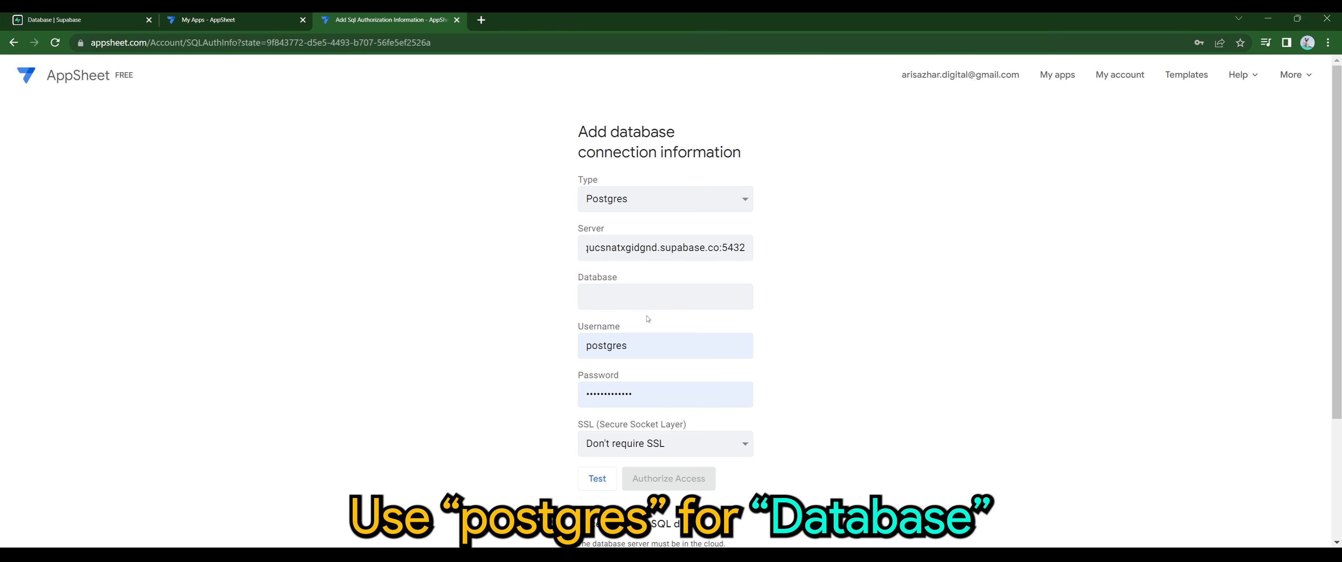
left_click(646, 303)
left_click(39, 20)
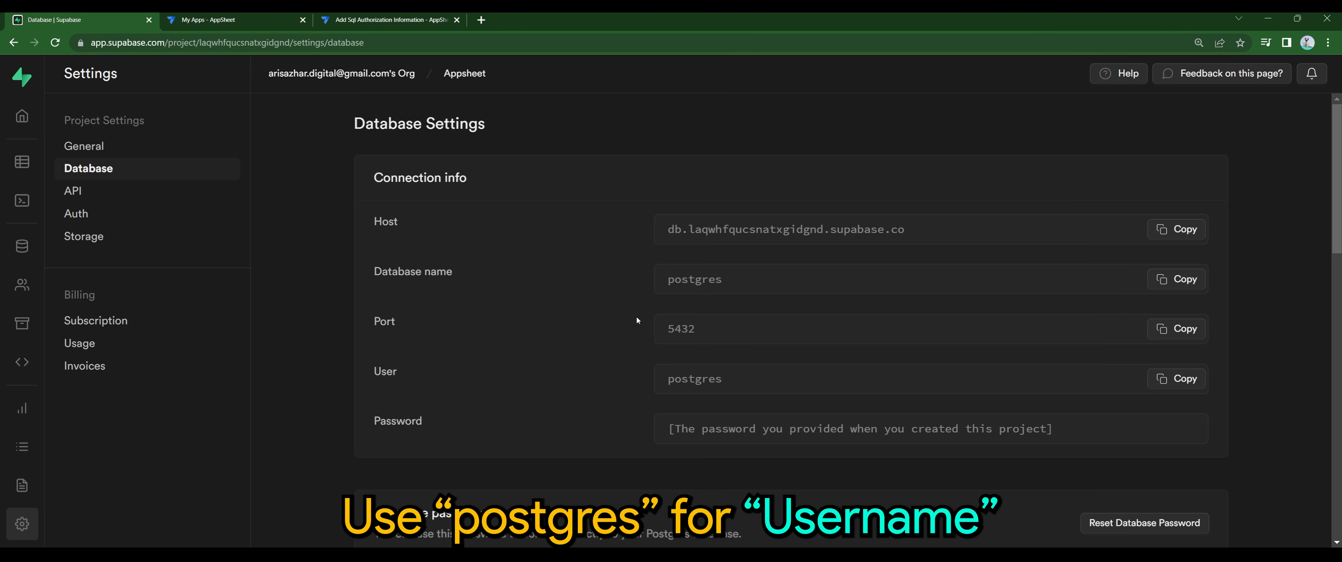
left_click(1180, 385)
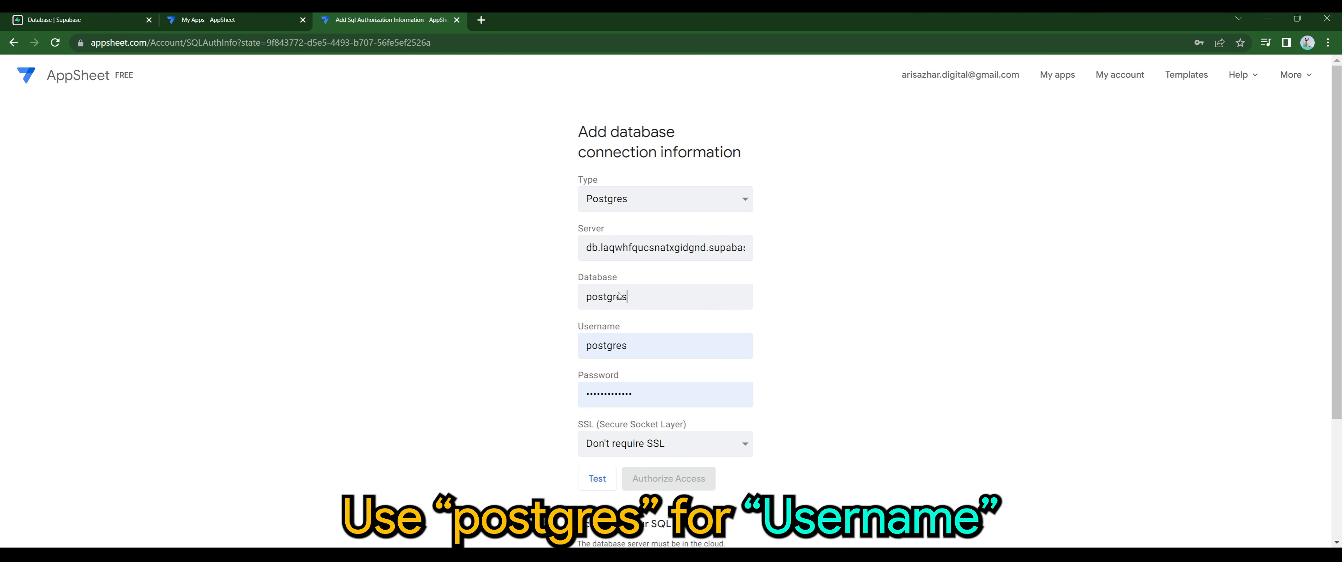
left_click_drag(629, 345, 562, 345)
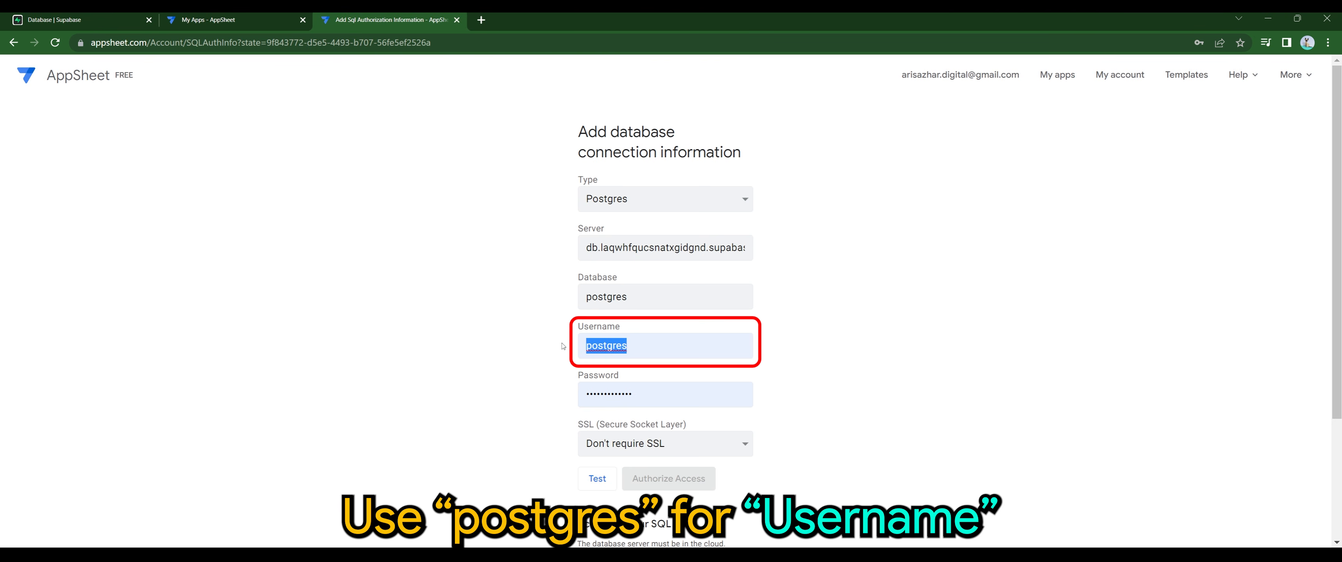
key("ctrl+v")
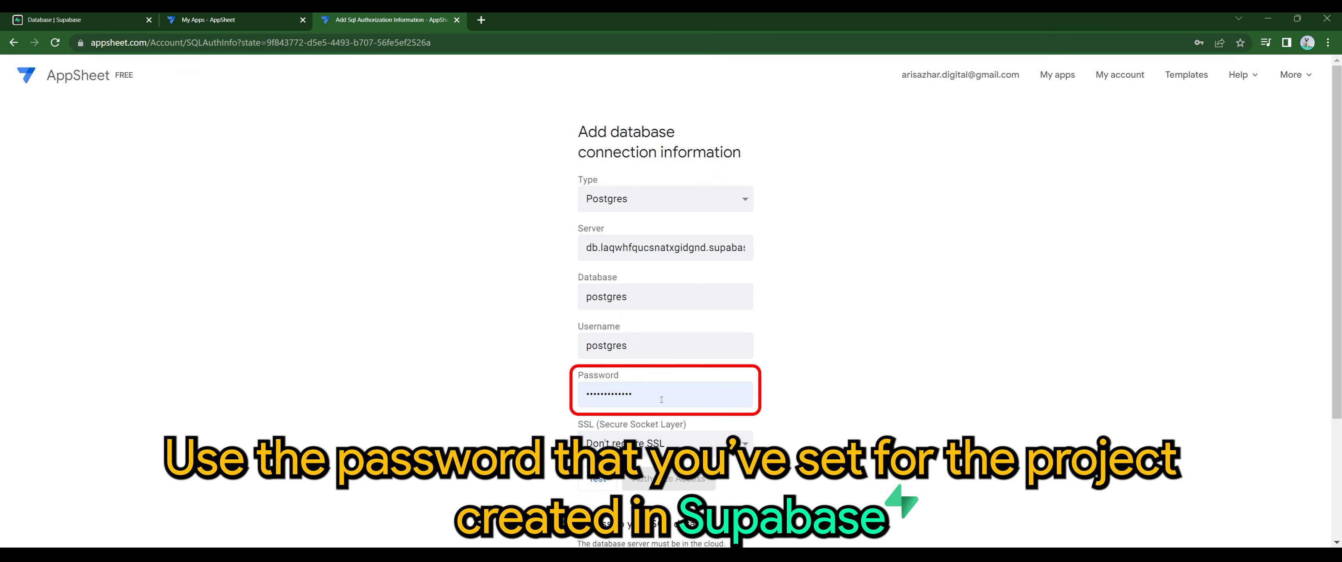
Step: Enter the database password, test the connection, and authorize access
left_click_drag(661, 399, 560, 397)
type("•••••••••••••")
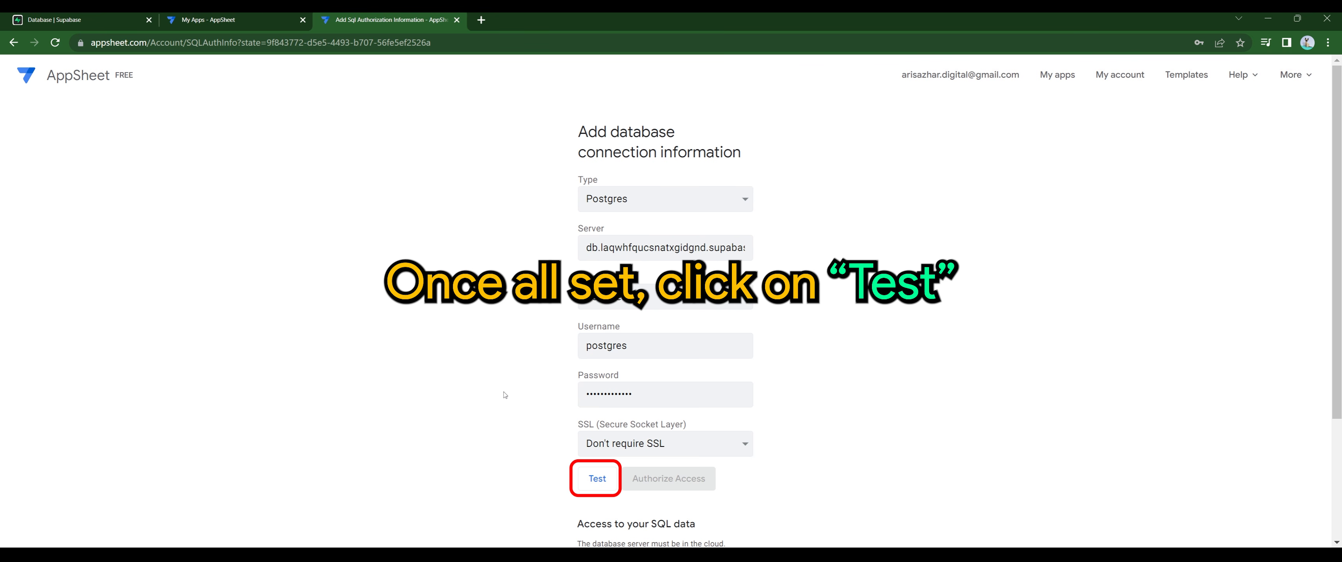
left_click(608, 490)
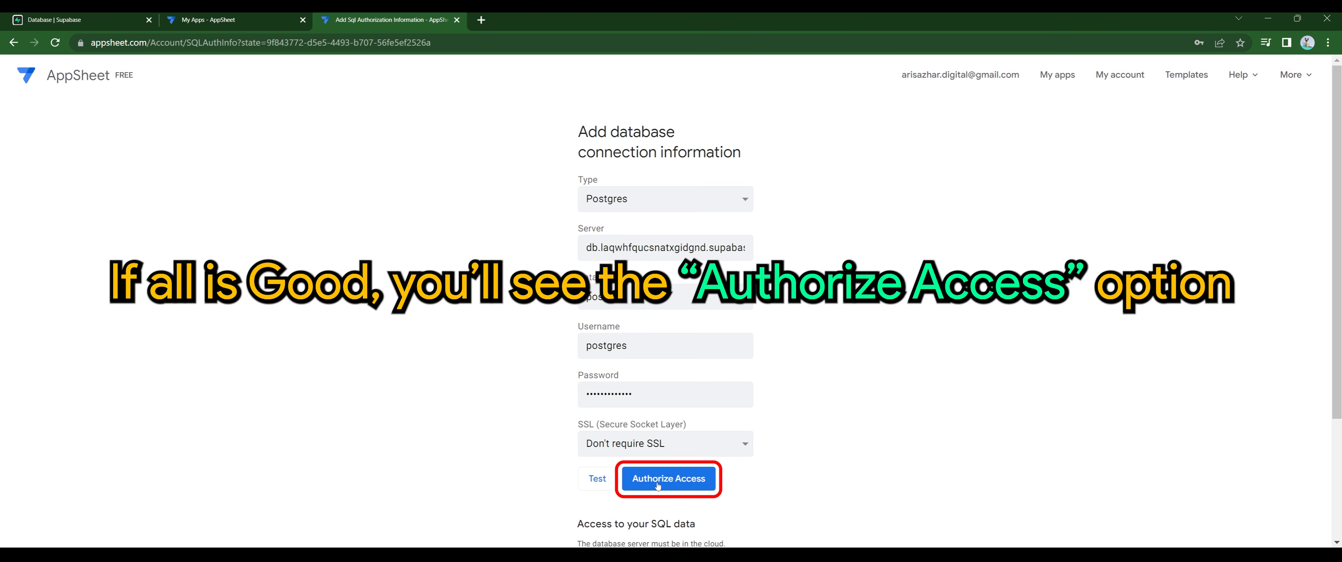
left_click(658, 485)
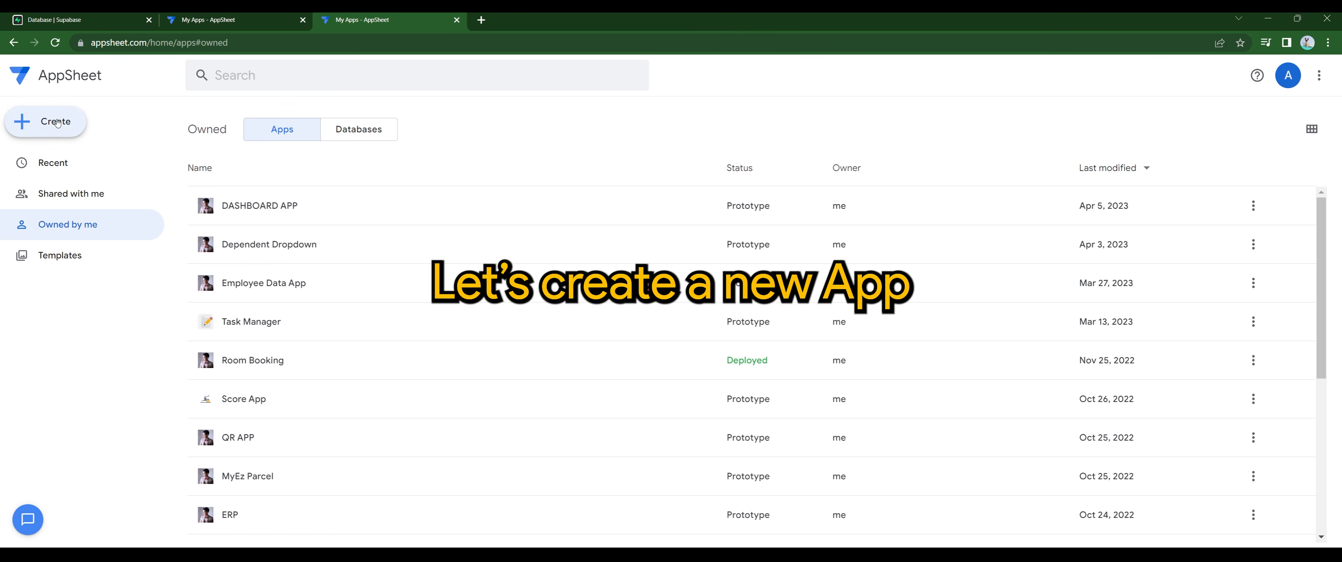
Step: Start an app from existing data named TEST SUPABASE in the Planning & Project Management category
left_click(58, 122)
mouse_move(166, 163)
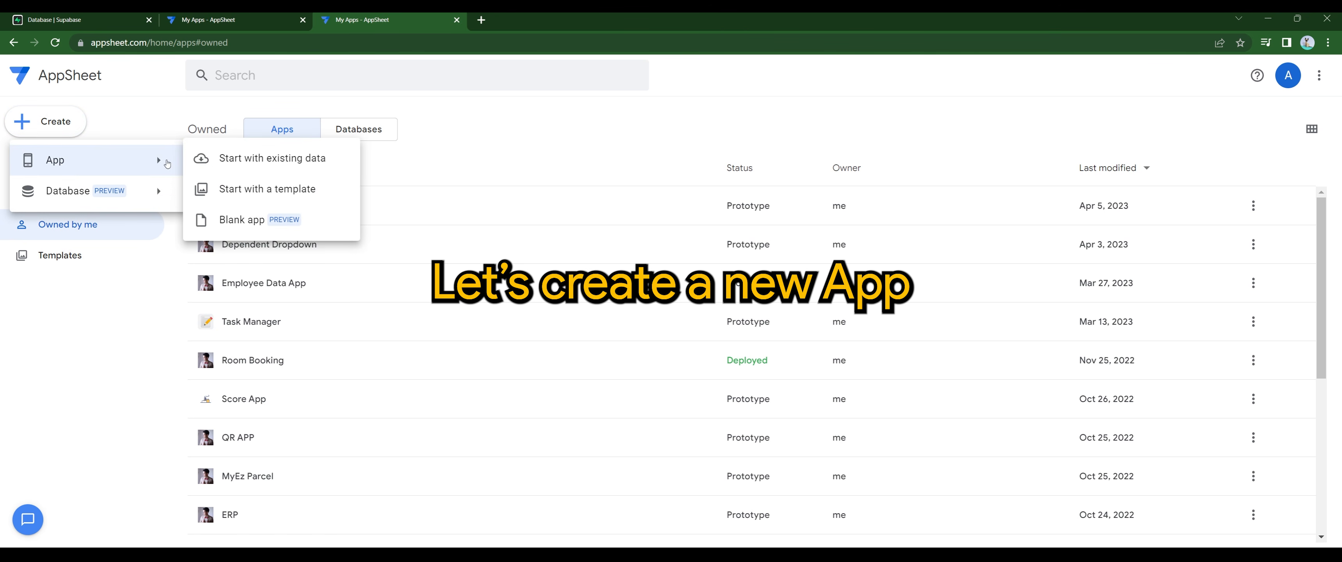
left_click(276, 165)
key("ctrl+shift+Left")
key("ctrl+shift+Left")
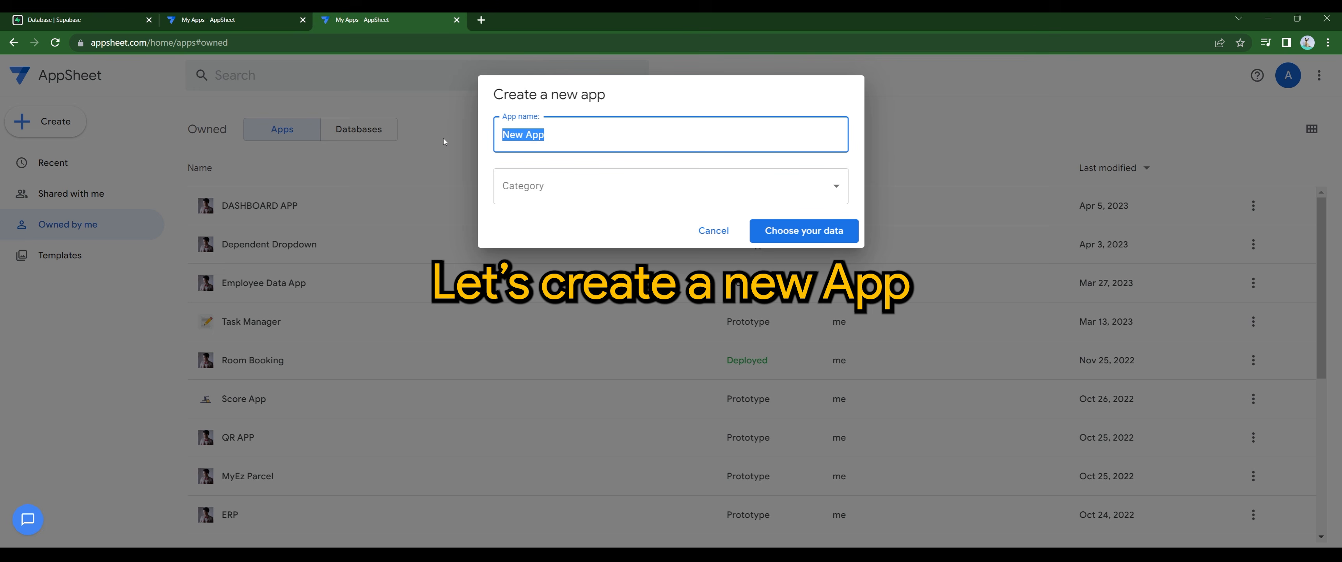
type("TEST SUPABASE")
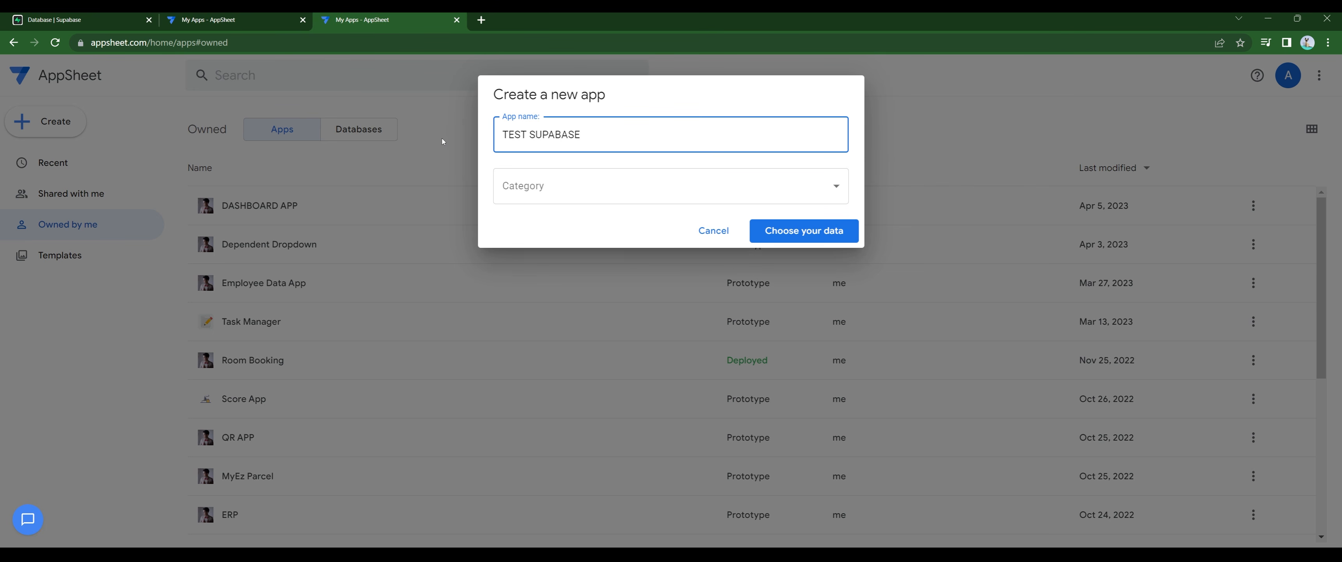
left_click(513, 179)
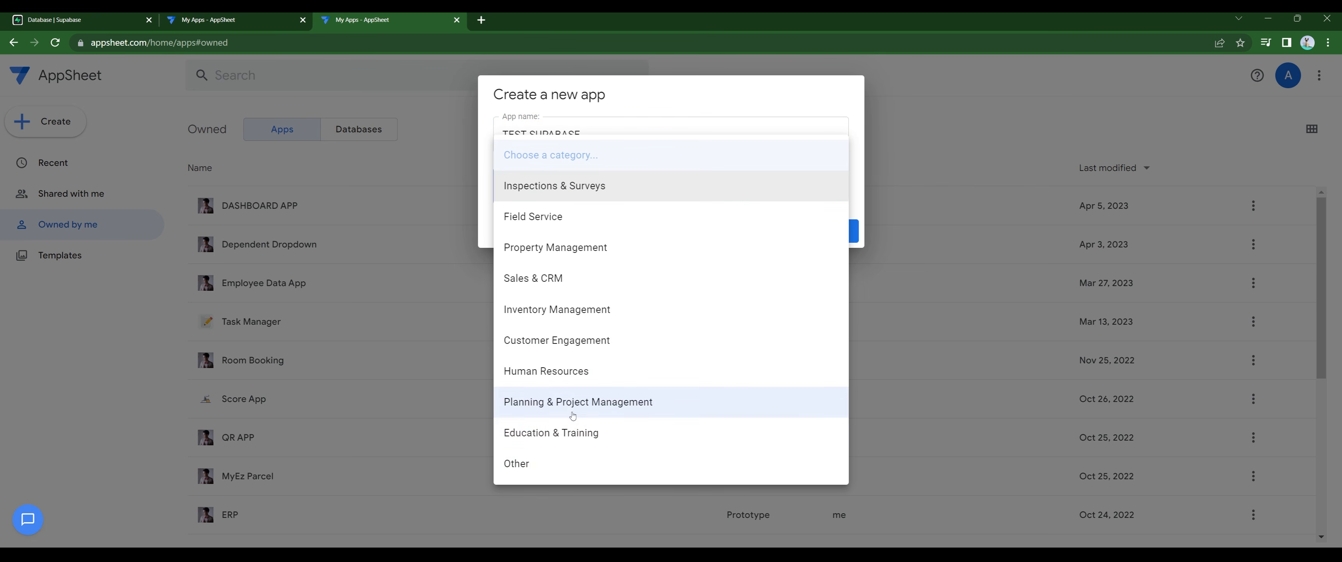
left_click(583, 400)
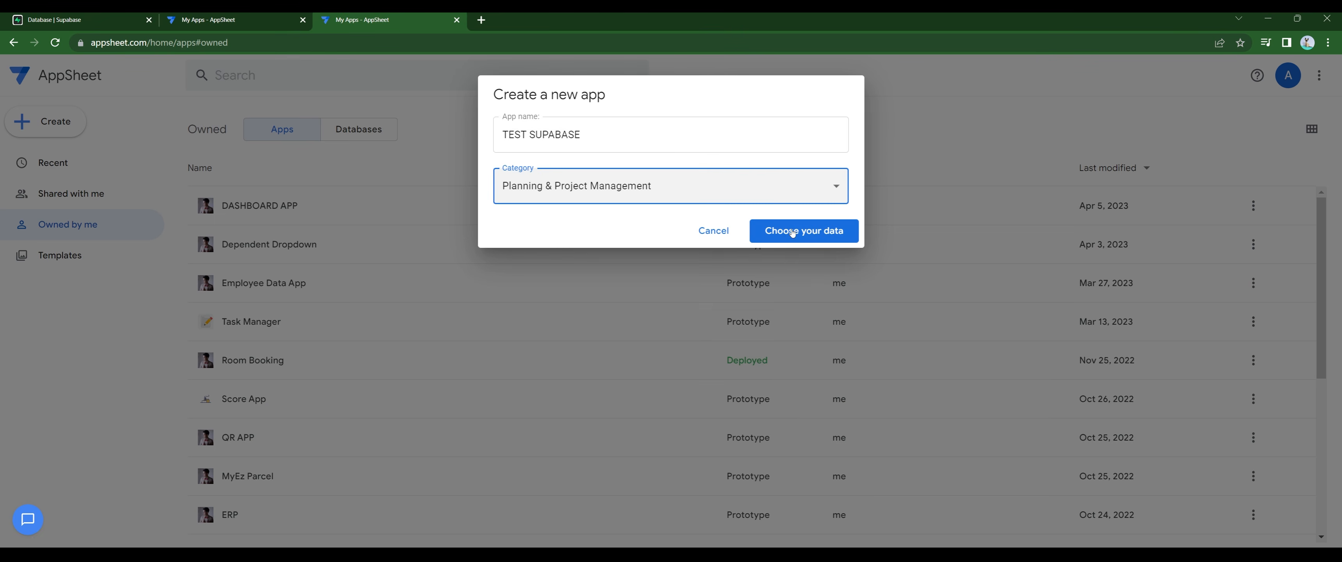
left_click(792, 232)
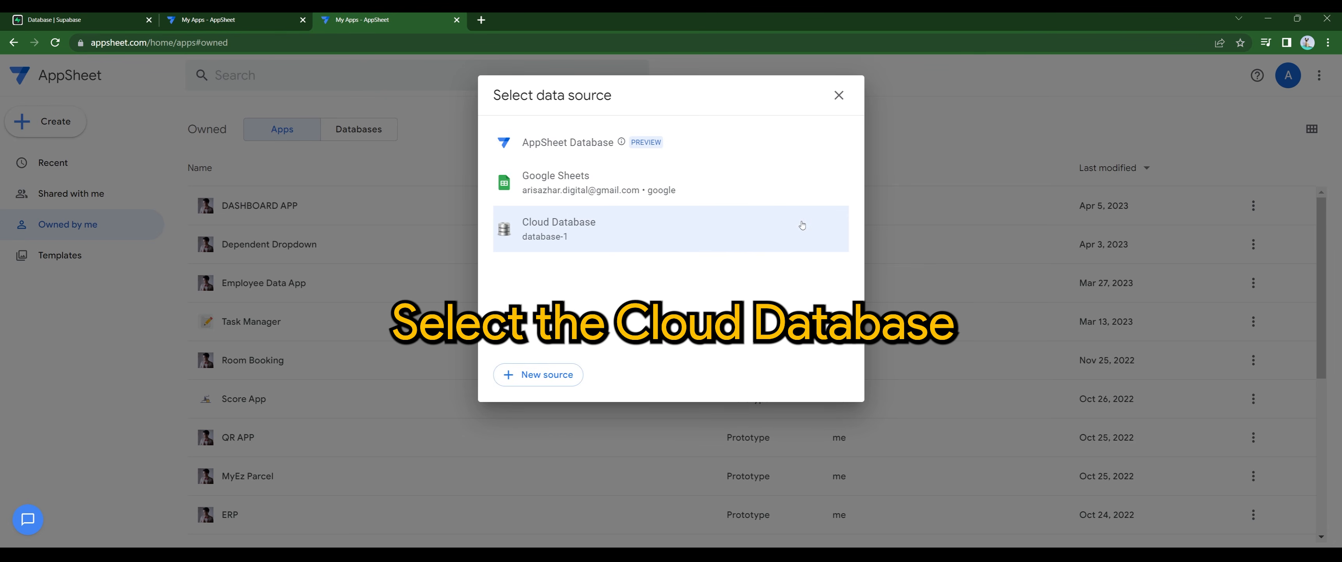
Step: Generate the app from the Appsheet table under database-1's public schema
left_click(558, 234)
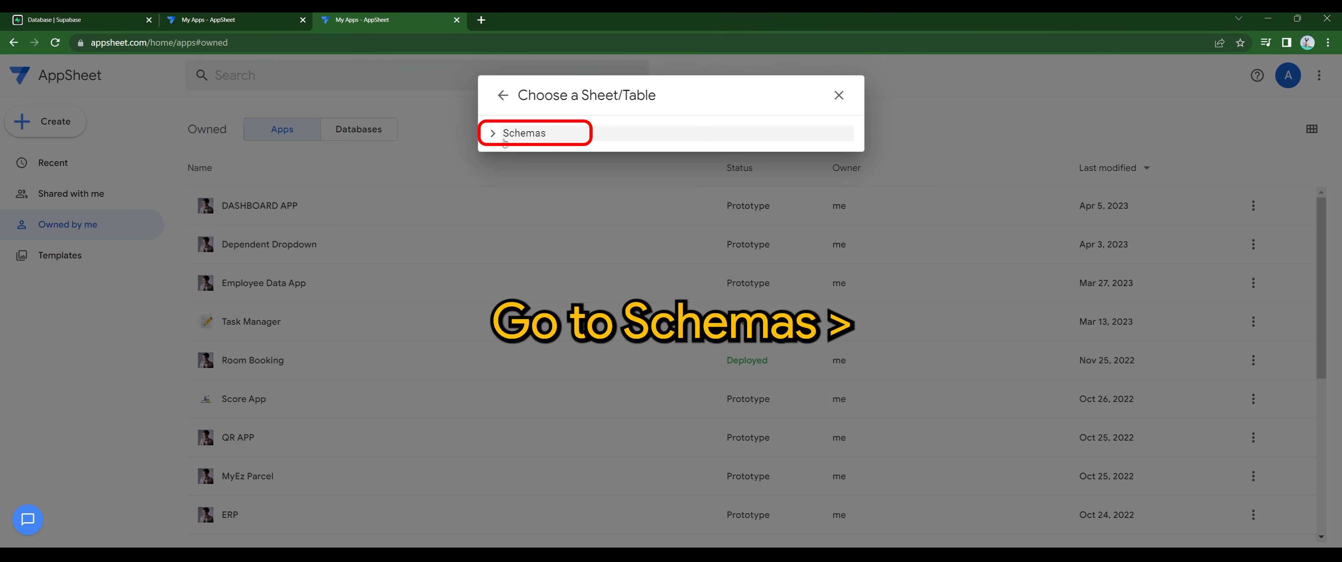
left_click(492, 137)
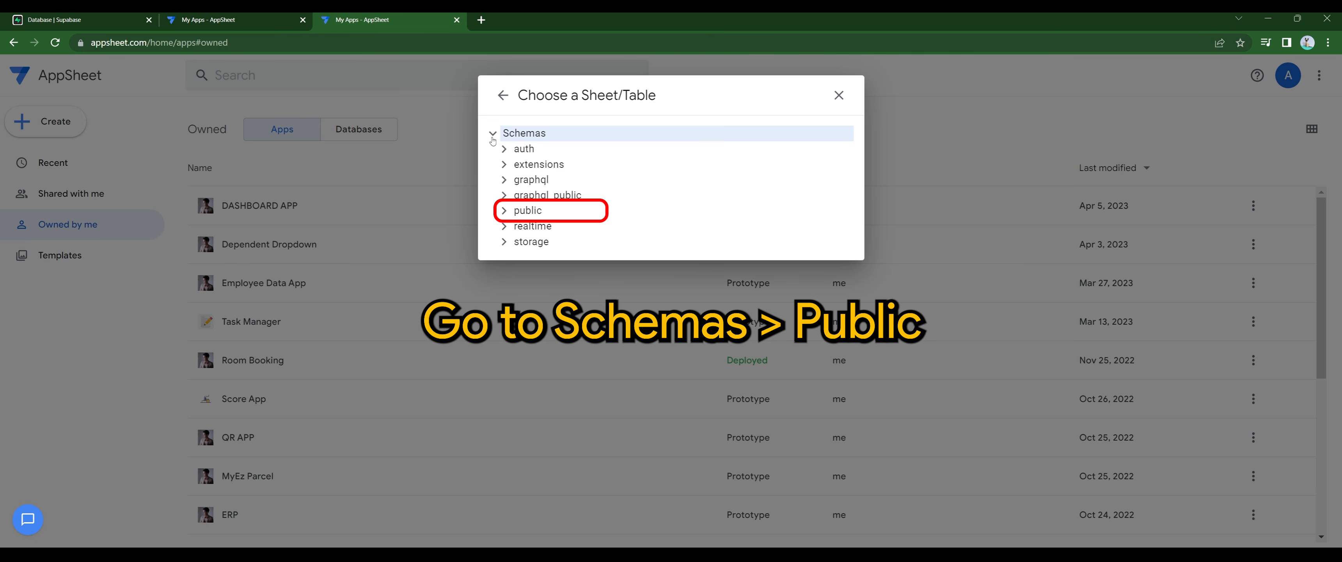
left_click(505, 212)
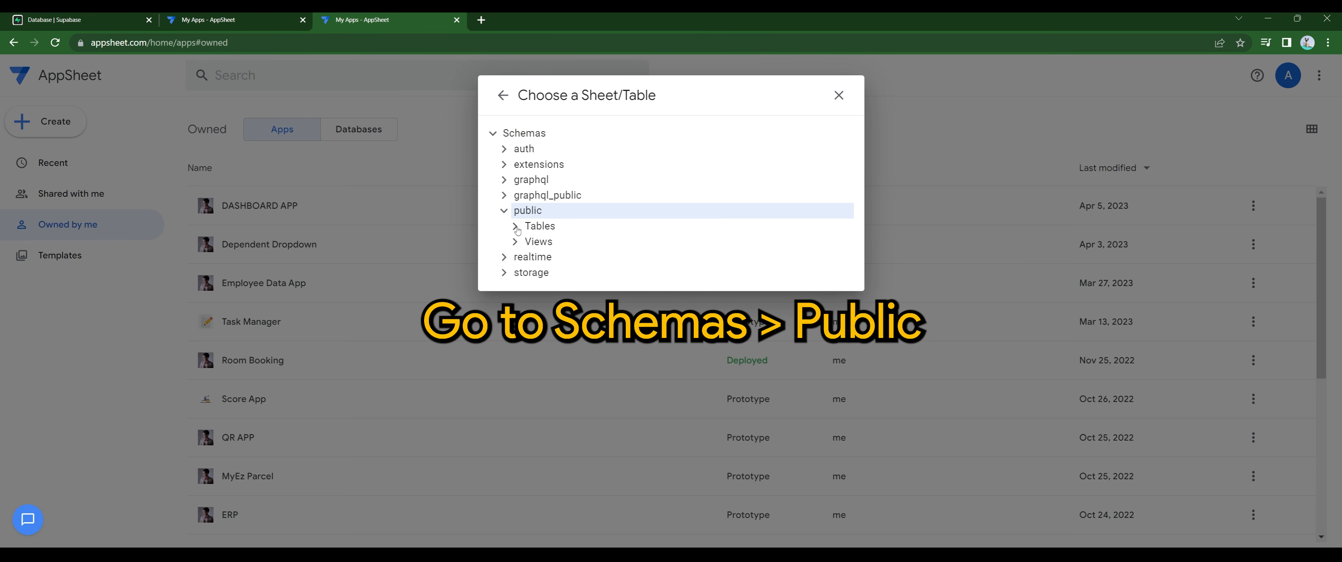
left_click(515, 228)
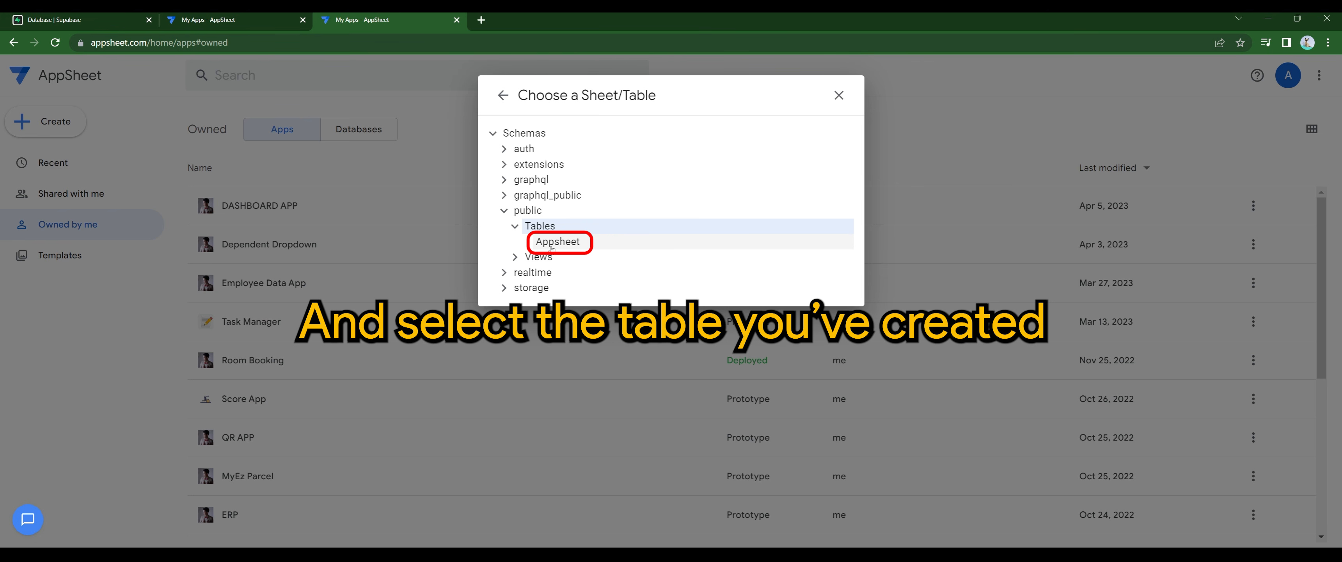
left_click(560, 241)
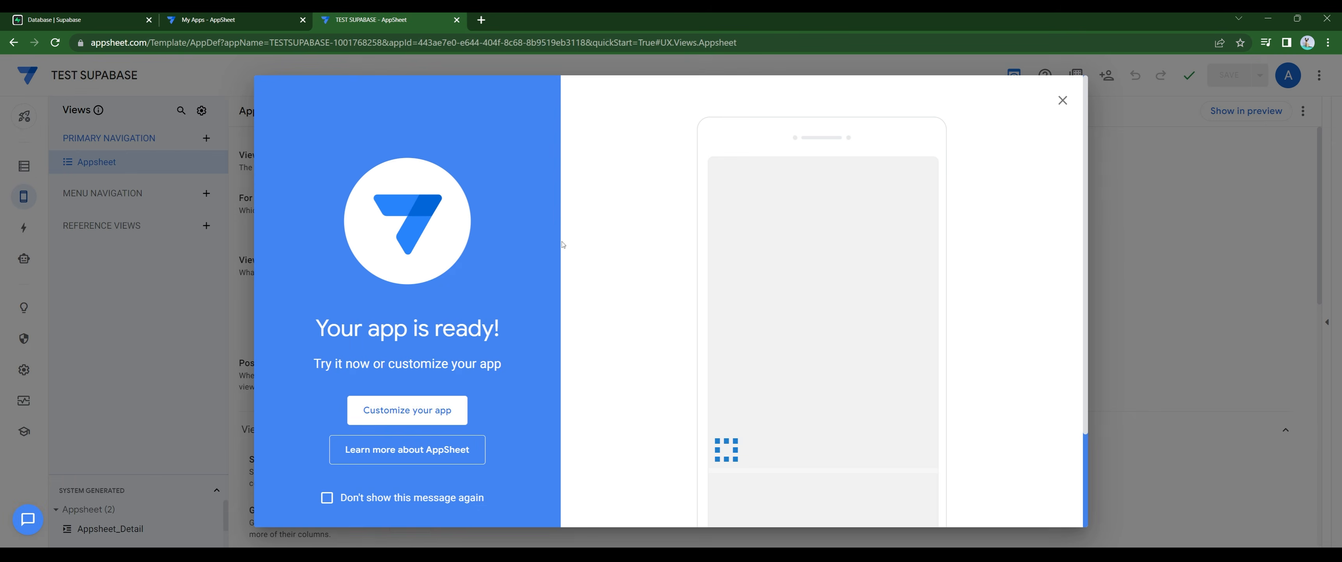
Step: Dismiss the welcome message, check the Appsheet table columns, and show the app preview
left_click(1062, 100)
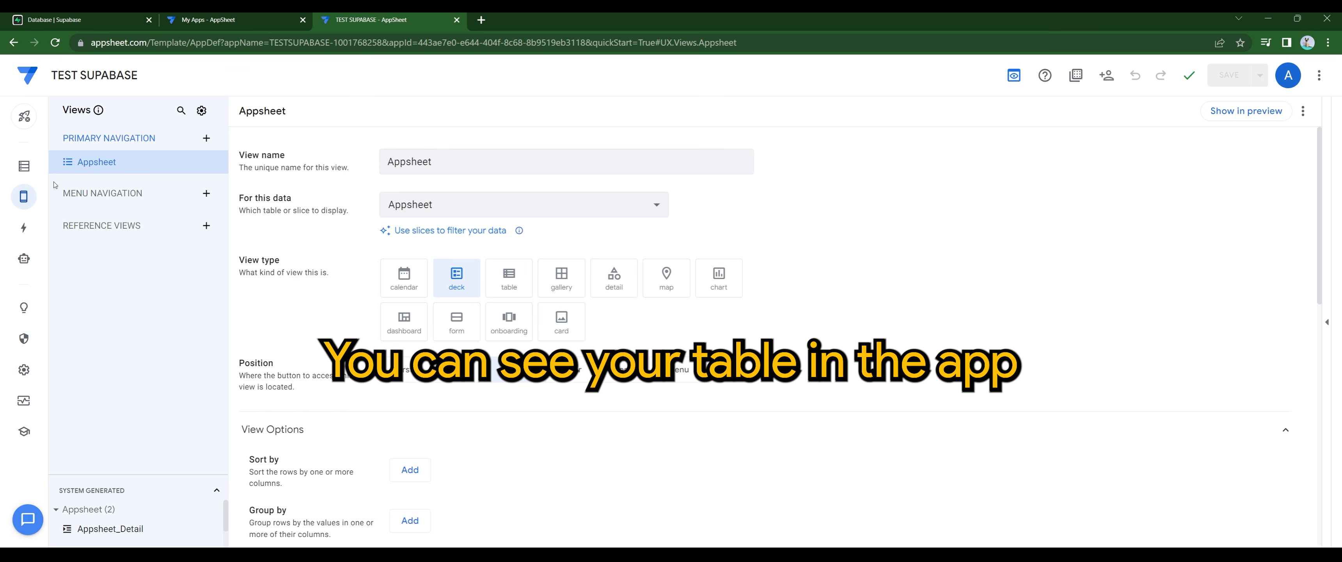
left_click(23, 166)
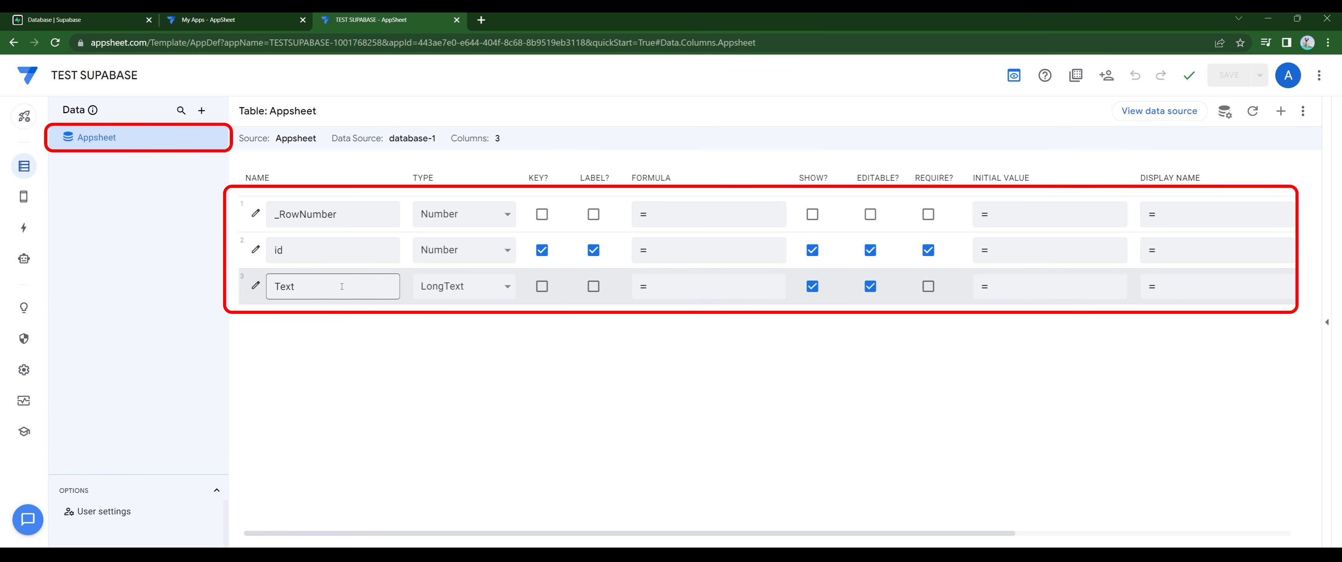
left_click(24, 197)
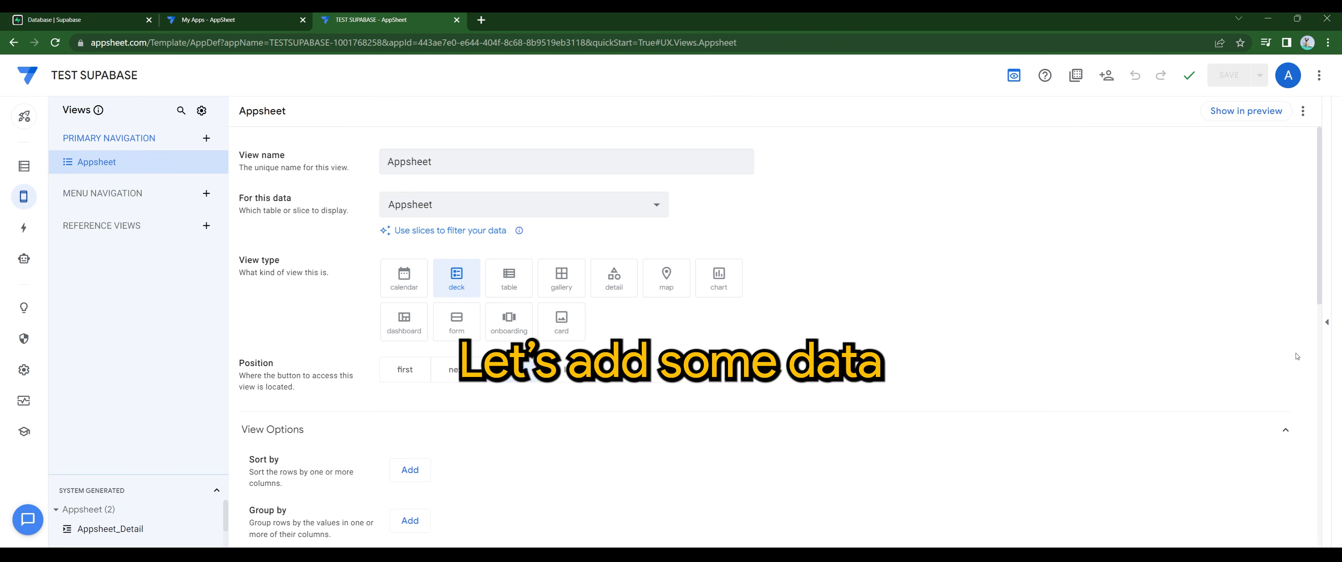
left_click(1327, 321)
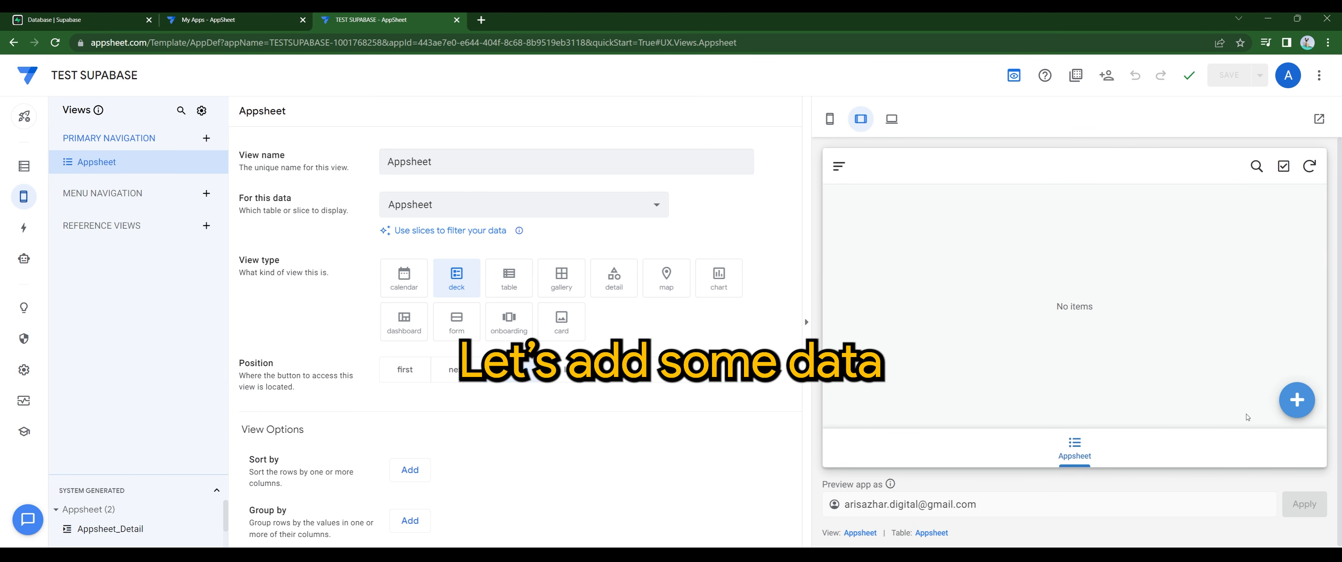
Step: Add a record with id 1111 and text 'THIS IS THE FIRST TEST USING SUPABASE'
left_click(1296, 400)
left_click(946, 306)
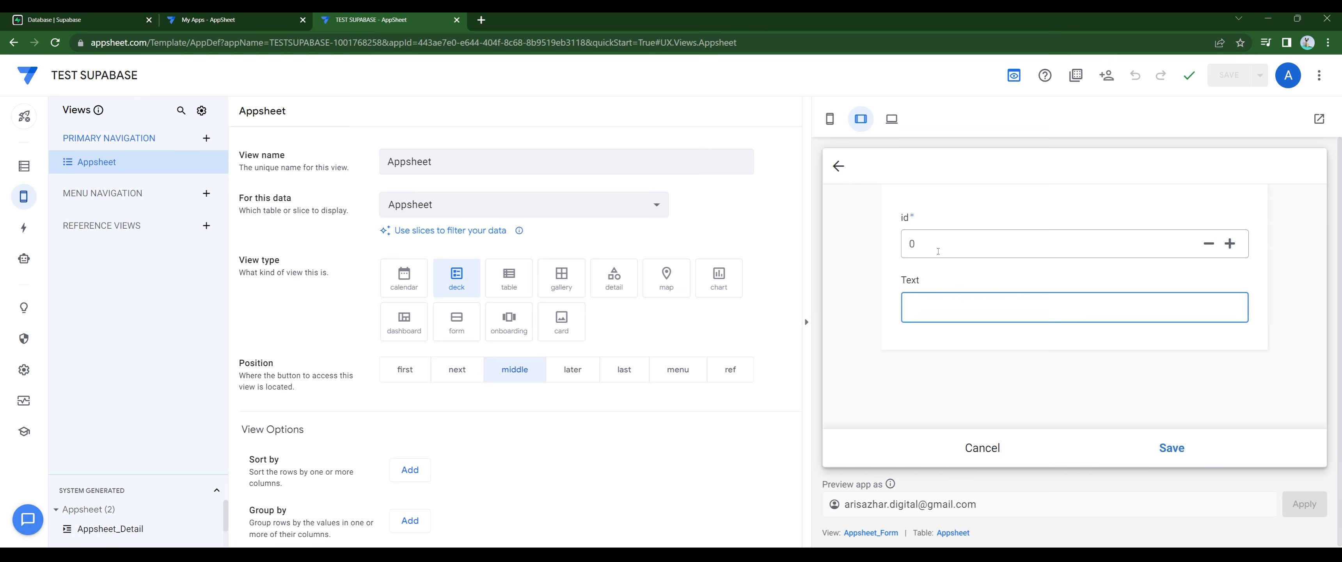
left_click(938, 250)
type("1111")
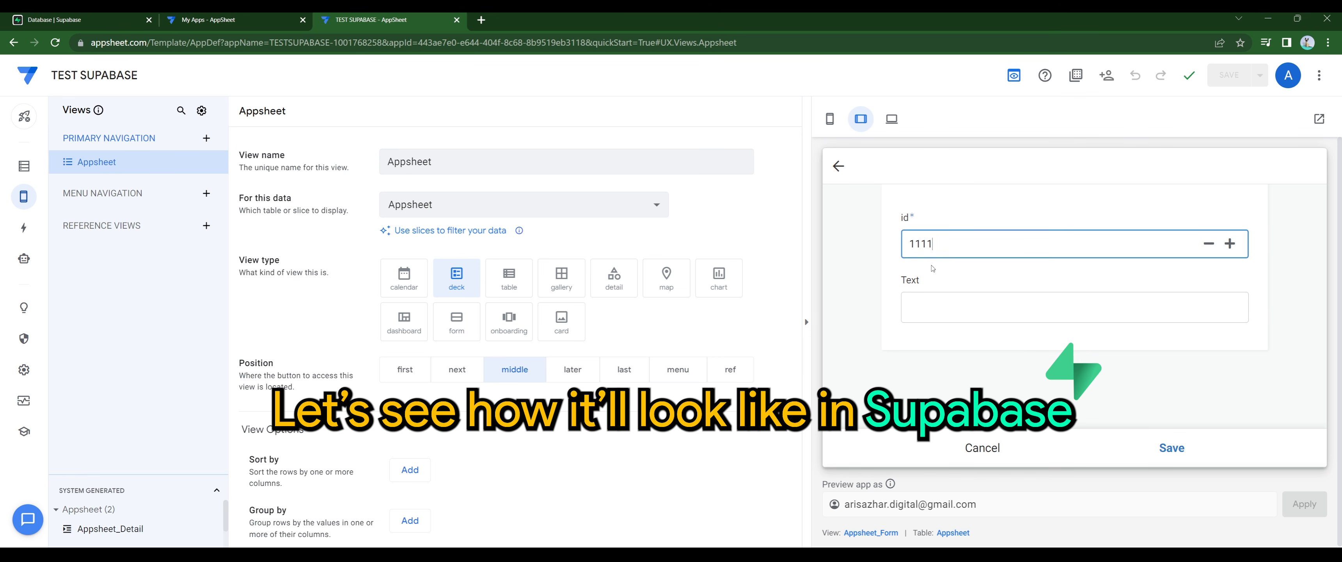
left_click(942, 303)
type("this")
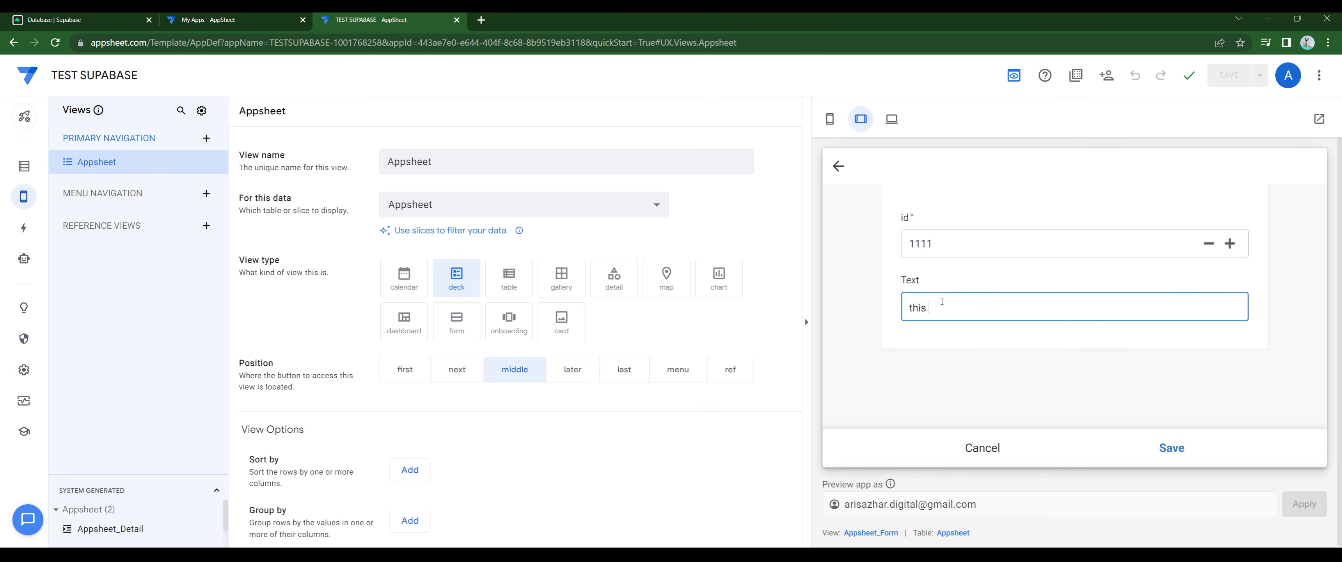
key("BackSpace")
key("BackSpace")
key("BackSpace")
key("BackSpace")
type("THIS IS THE FIRST TEST USING SUPABASE")
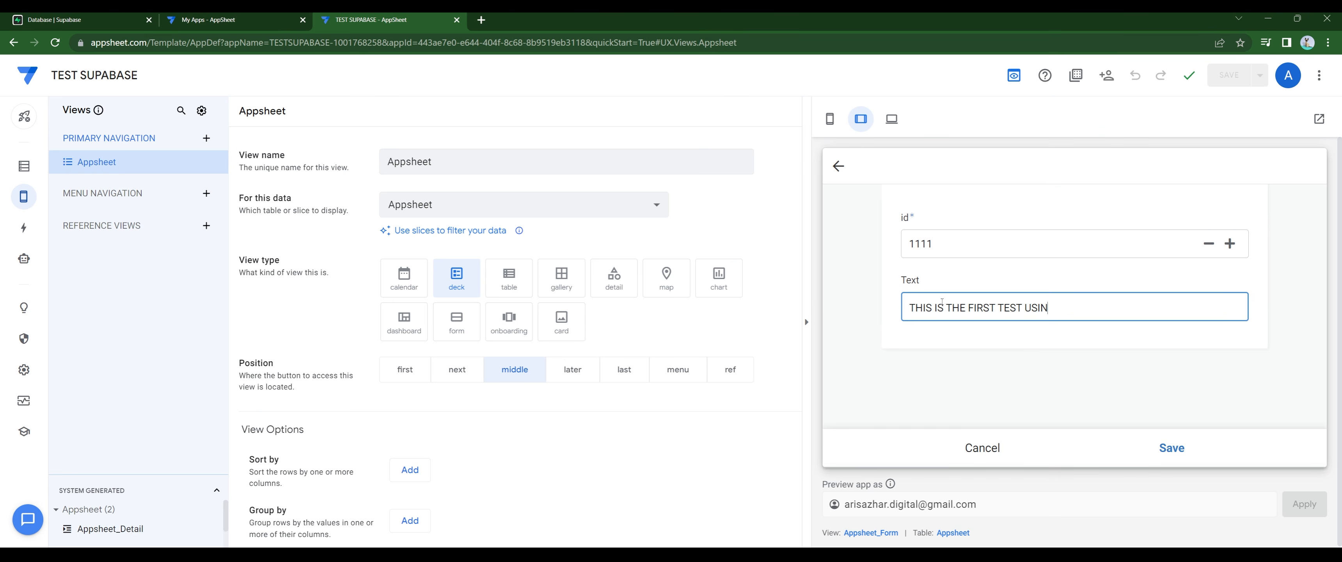
key("Return")
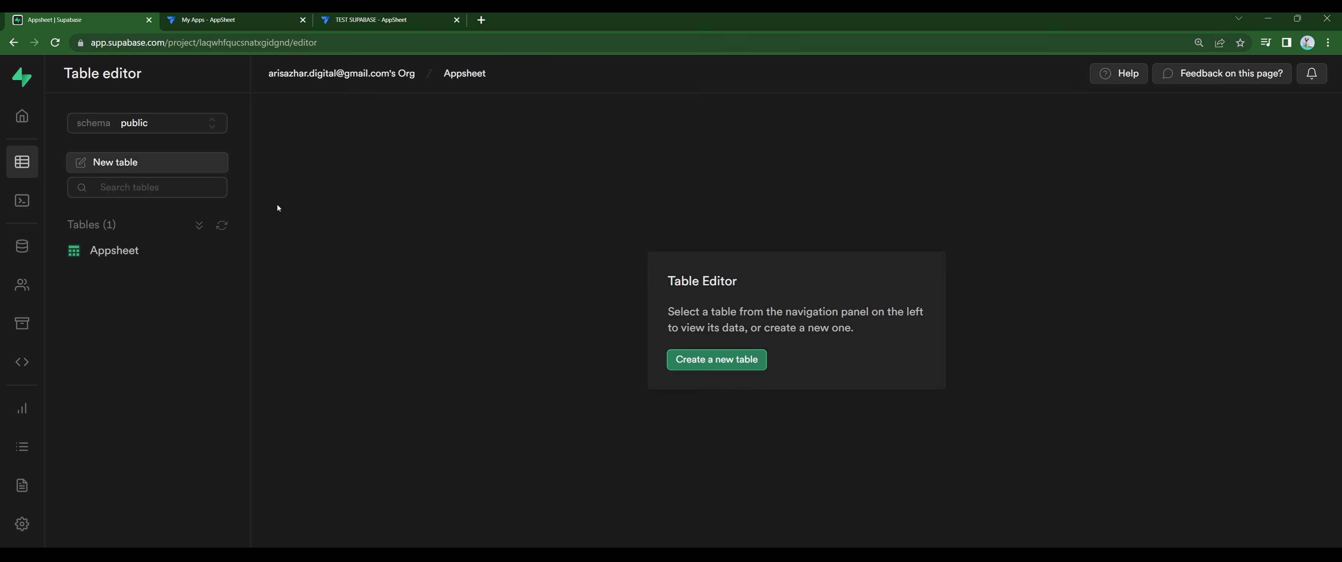
Step: View the Appsheet table's rows, widen the Text column, and add a 'Mobile No.' column
left_click(120, 251)
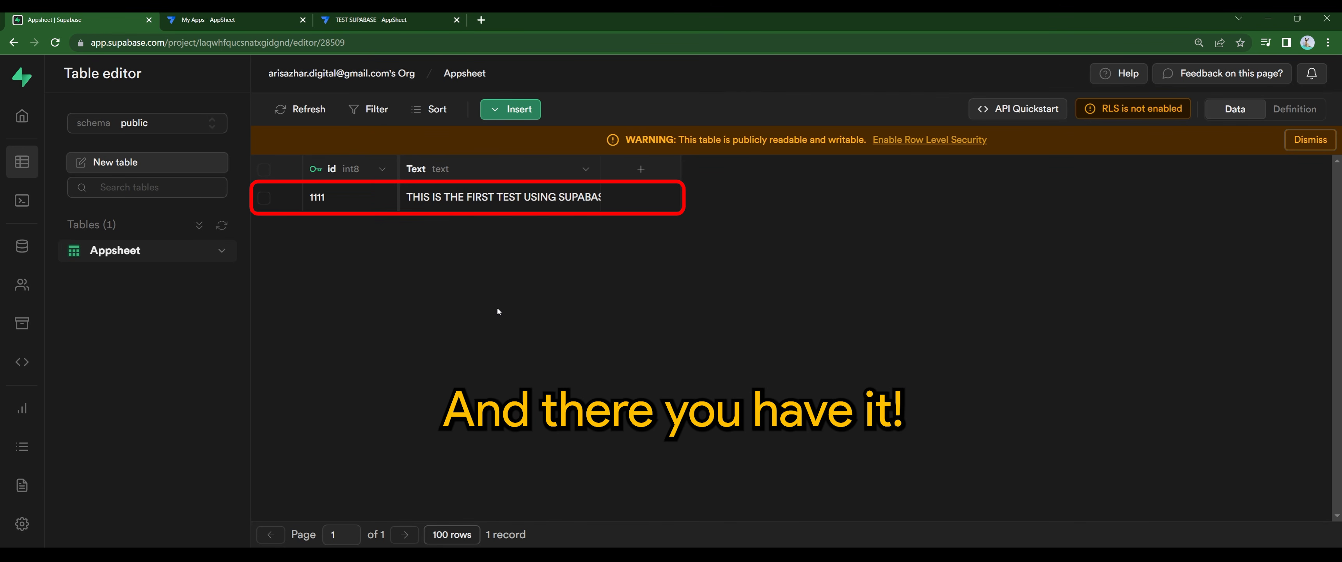
left_click_drag(606, 173, 810, 174)
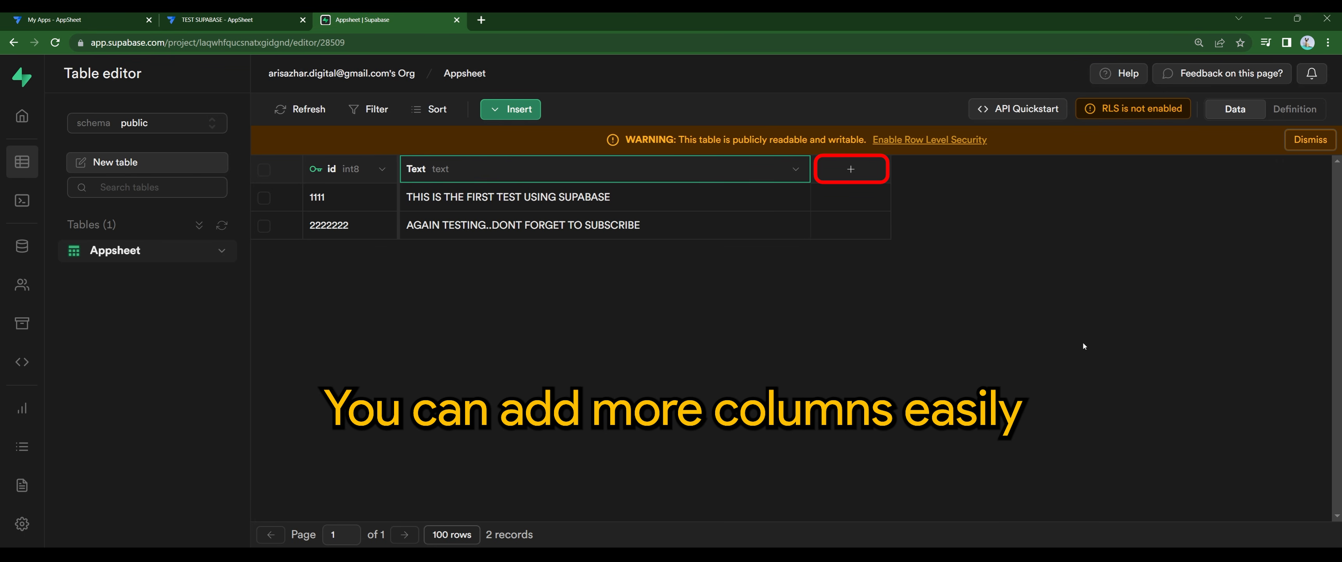
left_click(850, 169)
type("mOBILE n")
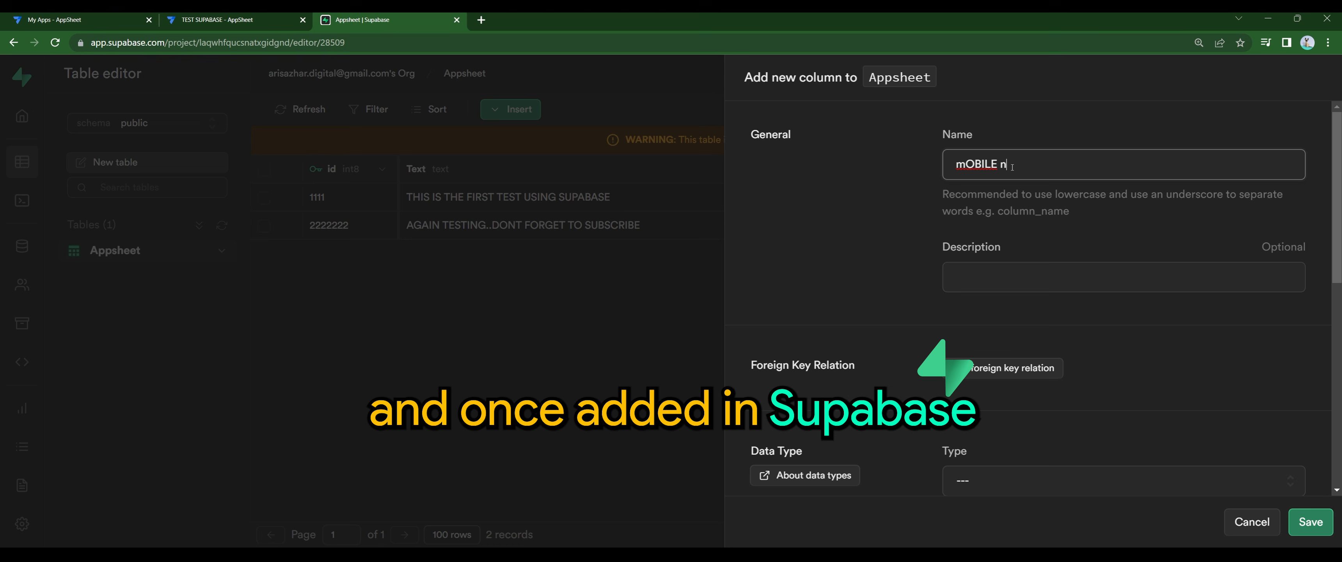
key("BackSpace")
key("BackSpace")
key("BackSpace")
key("BackSpace")
key("BackSpace")
key("BackSpace")
key("BackSpace")
key("BackSpace")
type("Mobile No.")
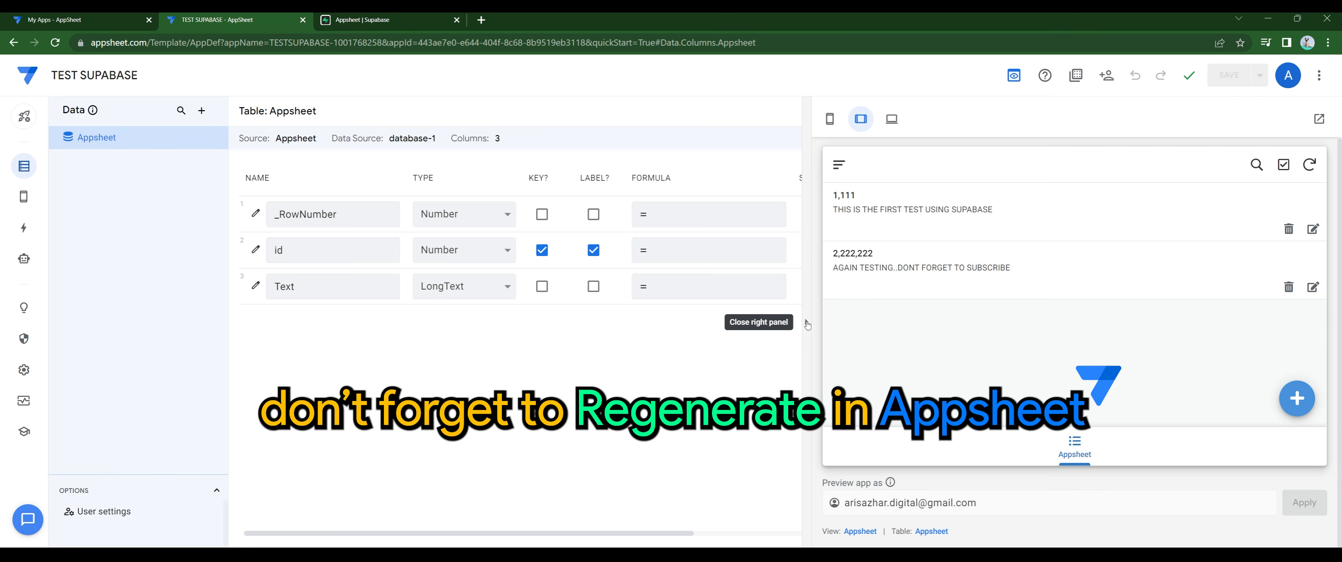
left_click(811, 292)
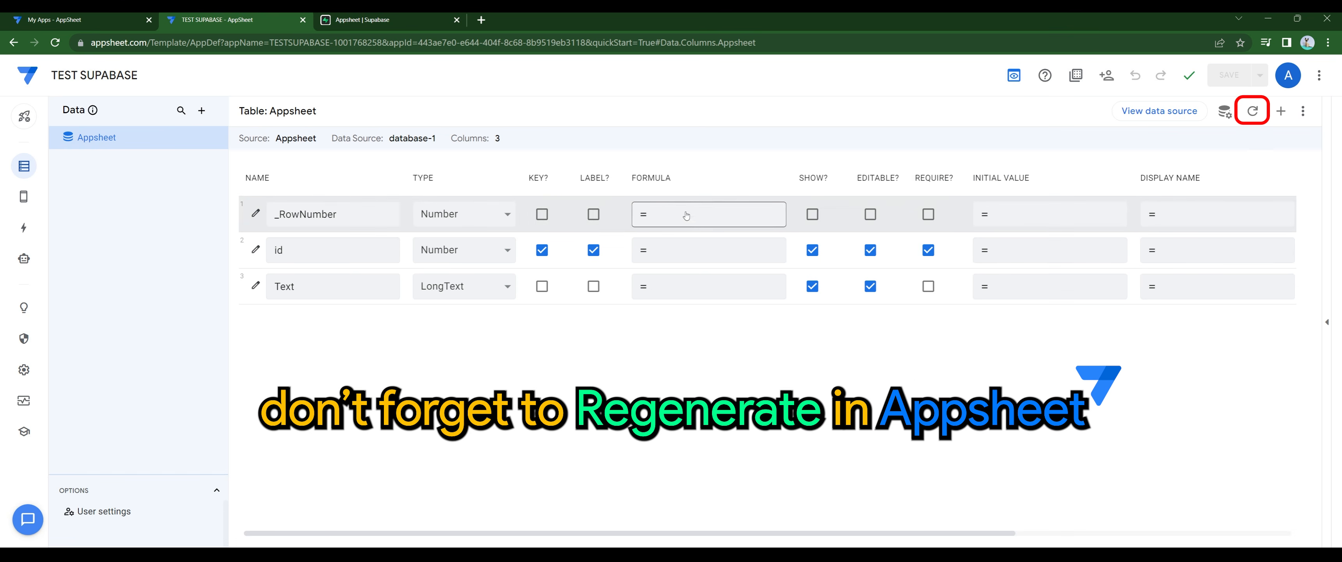
Step: Regenerate the Appsheet table schema to add Mobile No, then enter a mobile number in the new record
left_click(1253, 113)
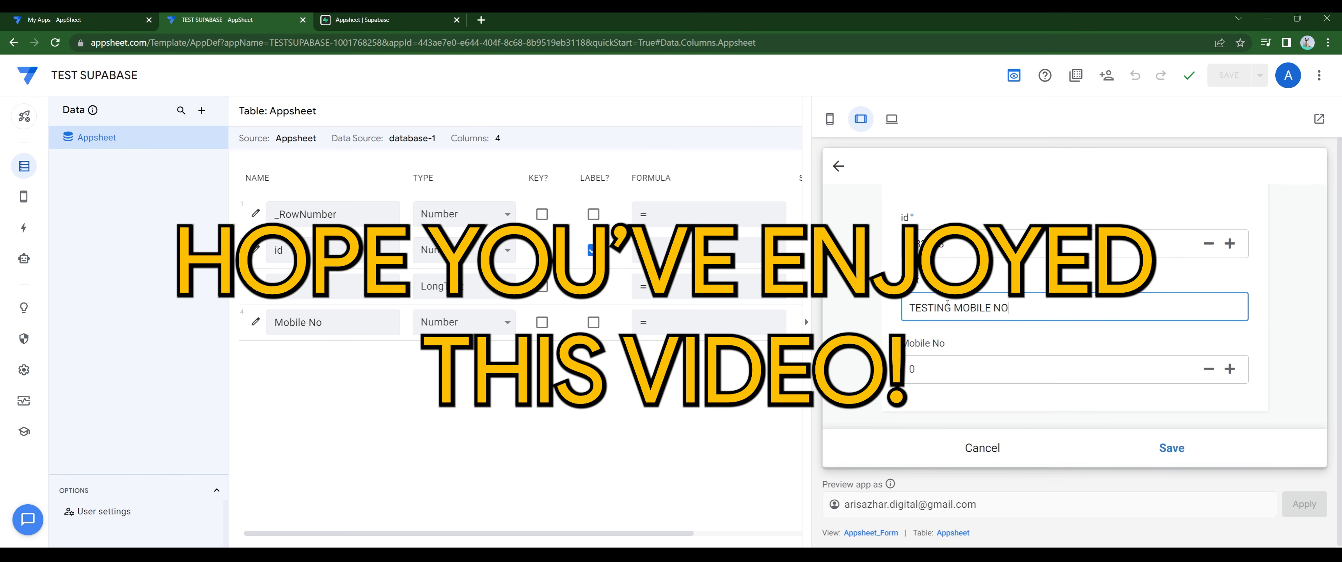
key("Tab")
type("0123456789012345678901")
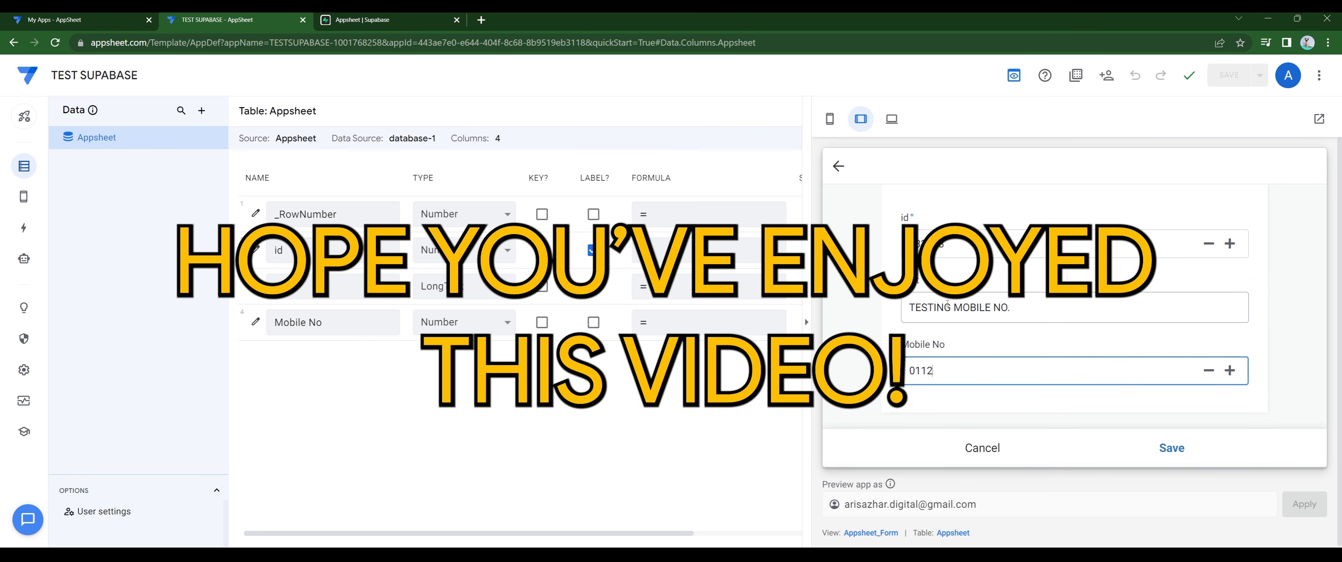